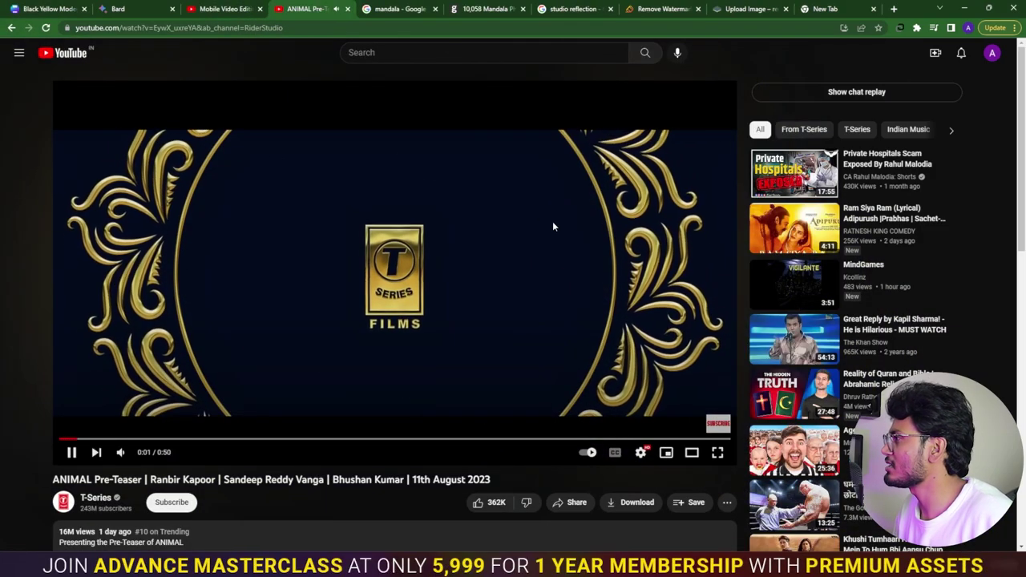
Review the gold ANIMAL title card and credits in the YouTube trailer, then start a new composition.
{"action": "left_click", "coordinate": [517, 317]}
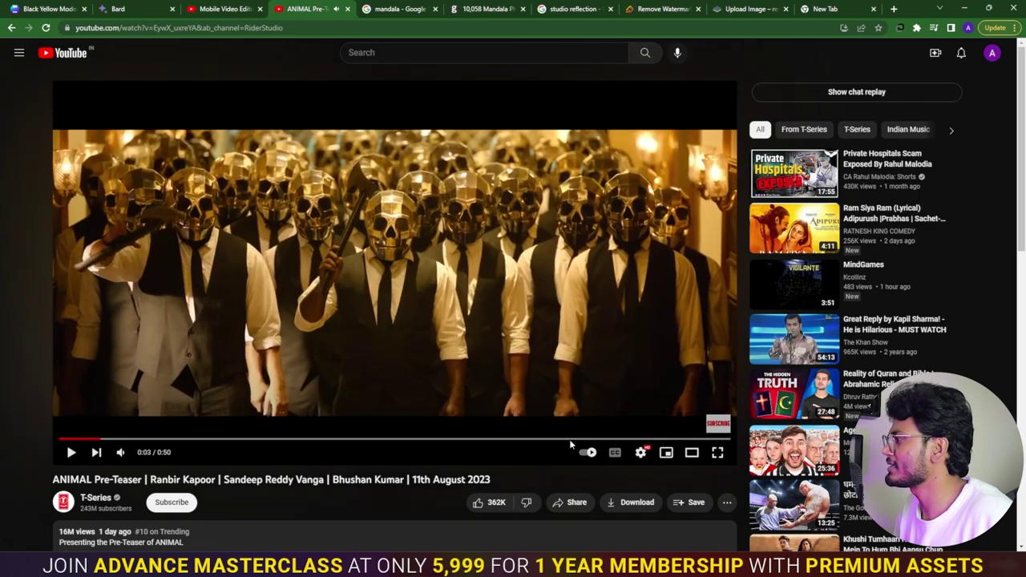
{"action": "left_click", "coordinate": [569, 439]}
{"action": "left_click", "coordinate": [579, 276]}
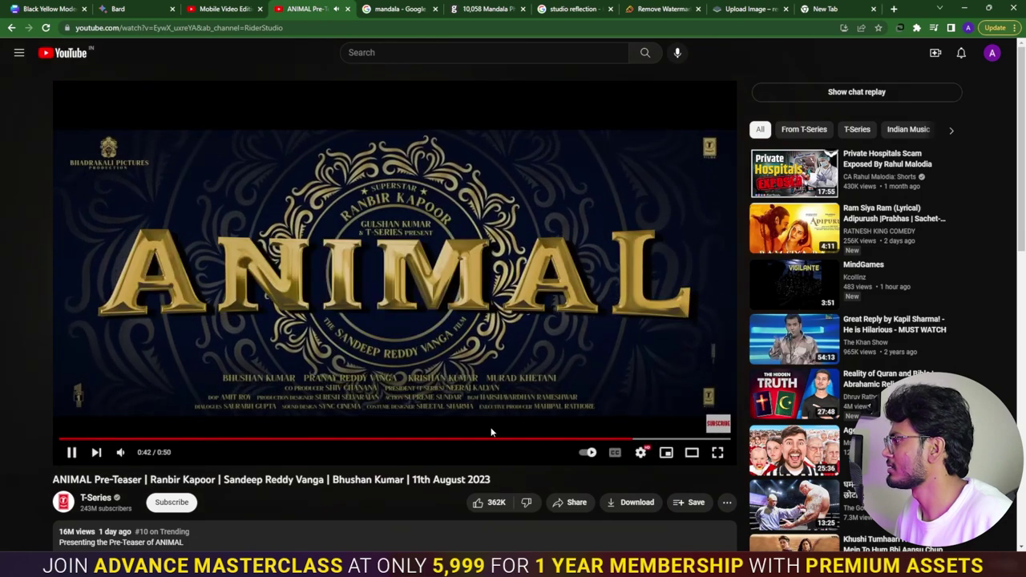
{"action": "left_click", "coordinate": [496, 439]}
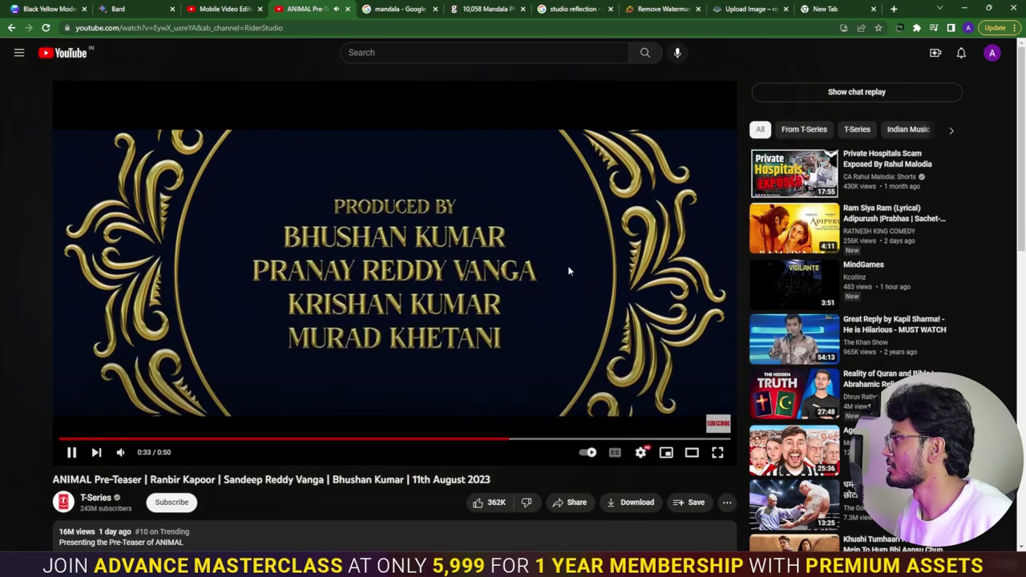
{"action": "left_click", "coordinate": [384, 273]}
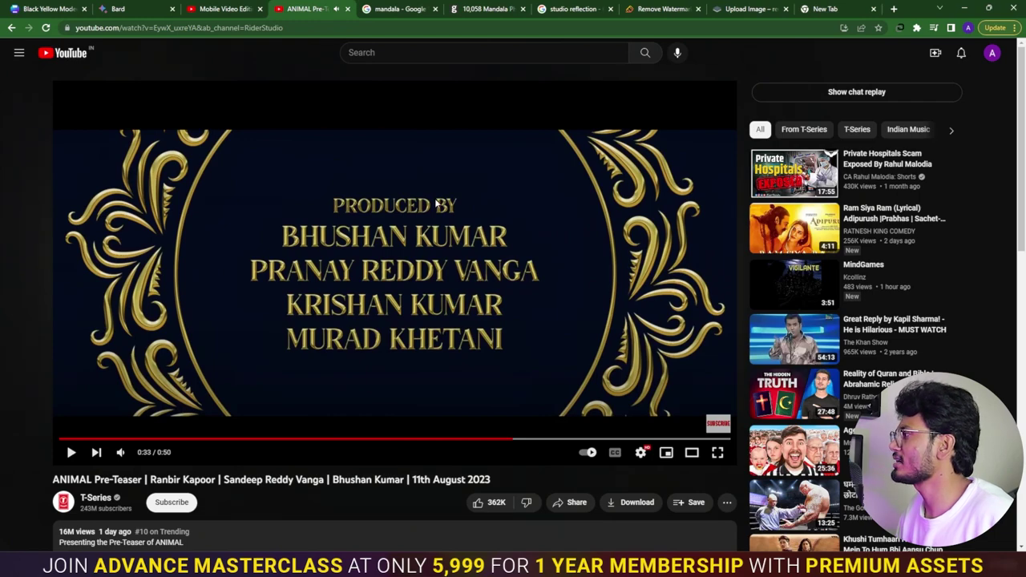
{"action": "left_click", "coordinate": [454, 296]}
{"action": "left_click", "coordinate": [504, 285]}
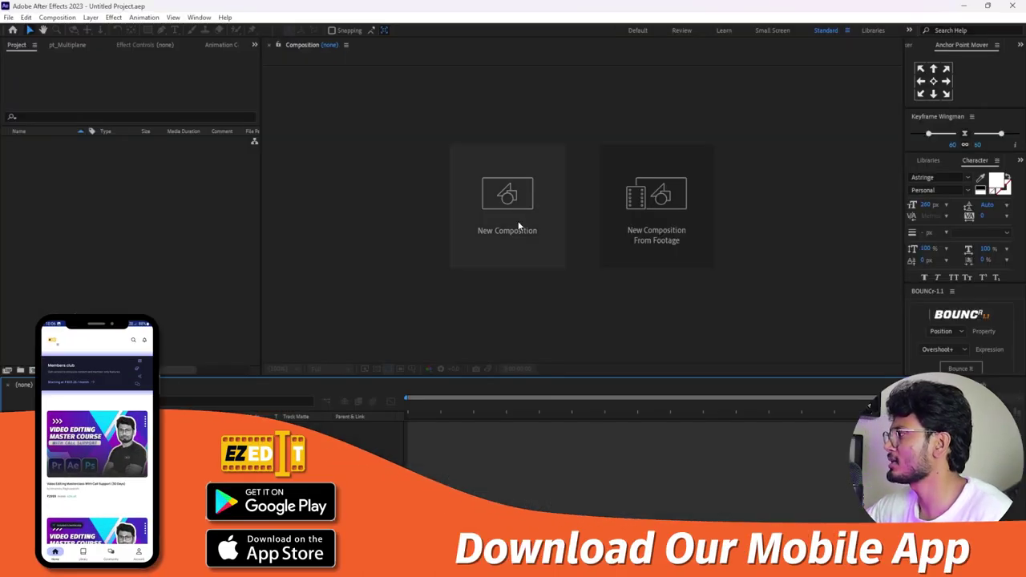
{"action": "left_click", "coordinate": [518, 221]}
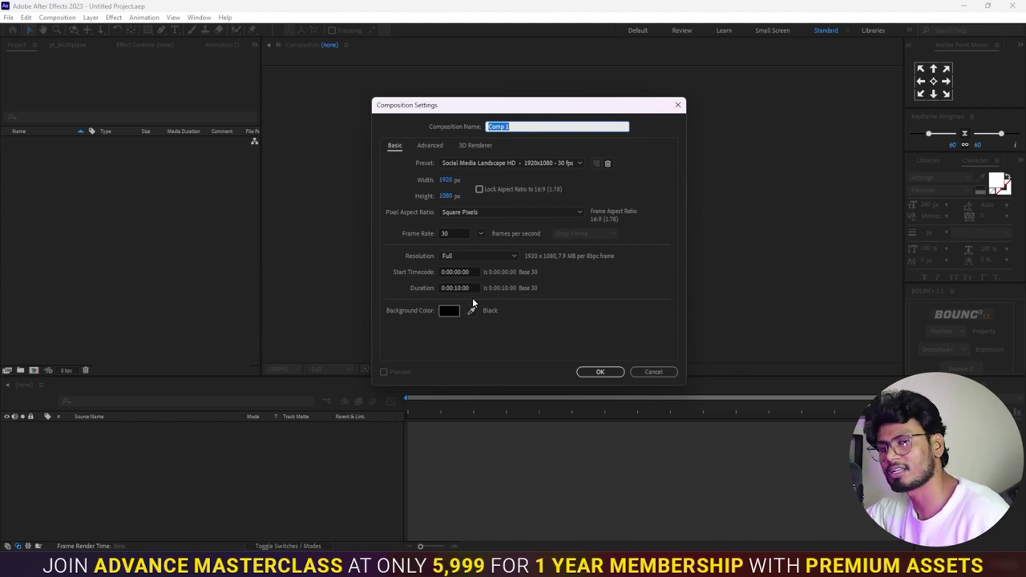
Create the empty black Comp 1 at 1920x1080, 30 fps, 10 seconds, then view the reflection search.
{"action": "left_click", "coordinate": [598, 372]}
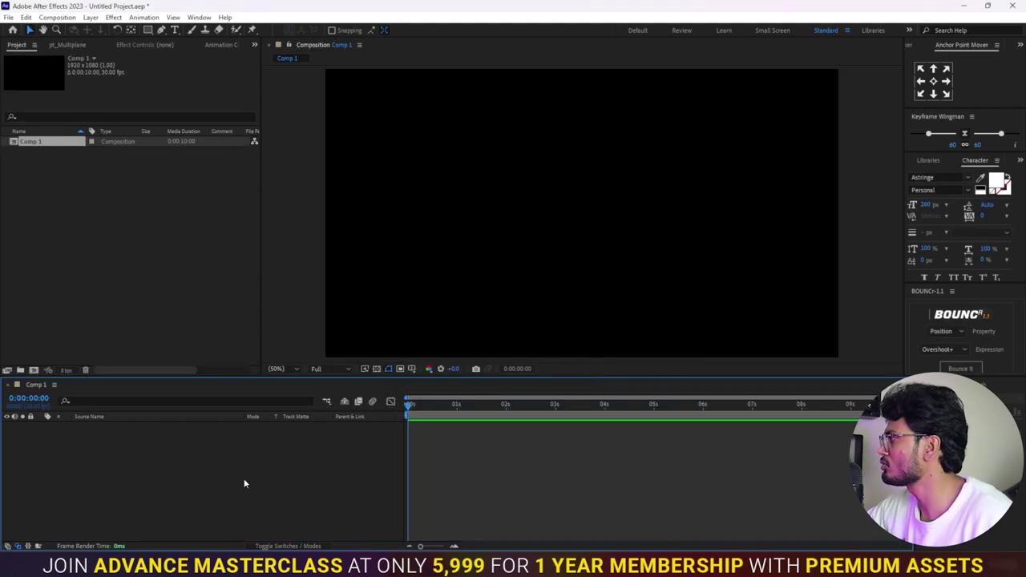
{"action": "left_click", "coordinate": [155, 267]}
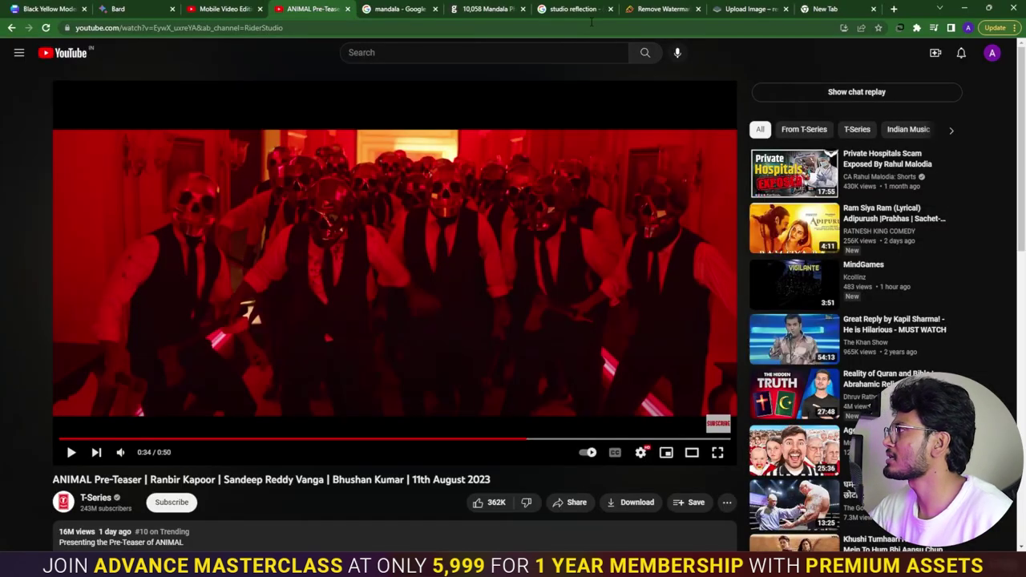
{"action": "left_click", "coordinate": [574, 10]}
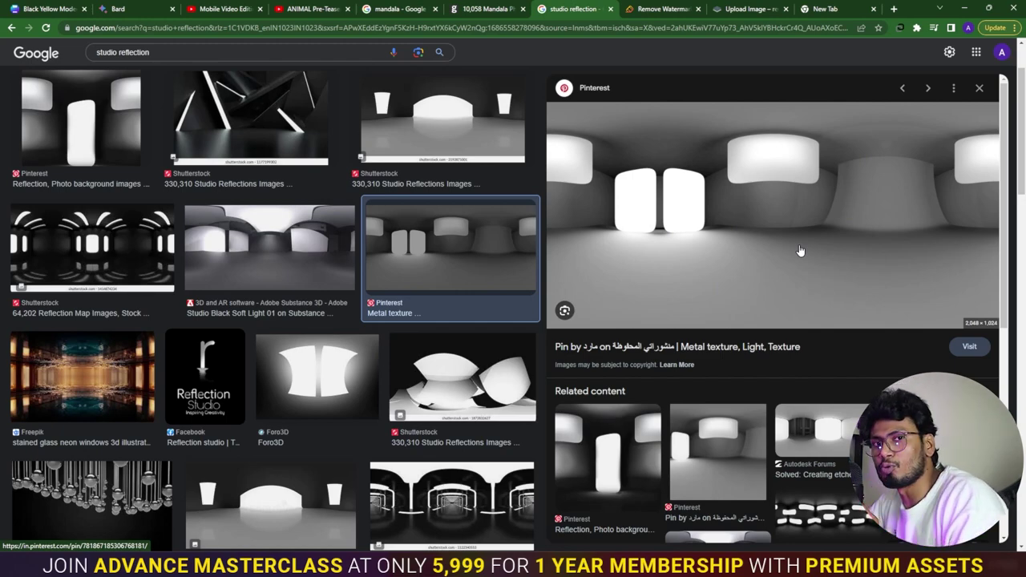
Return to After Effects after viewing the grey studio reflection panorama.
{"action": "key", "text": "alt+Tab"}
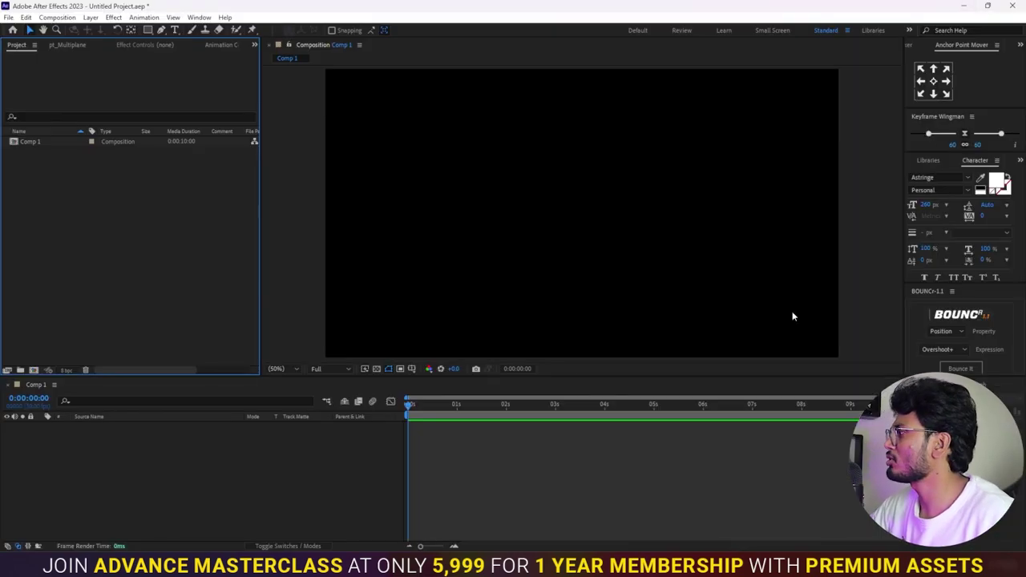
Import the downloaded studio reflection JPG into the project.
{"action": "double_click", "coordinate": [129, 242]}
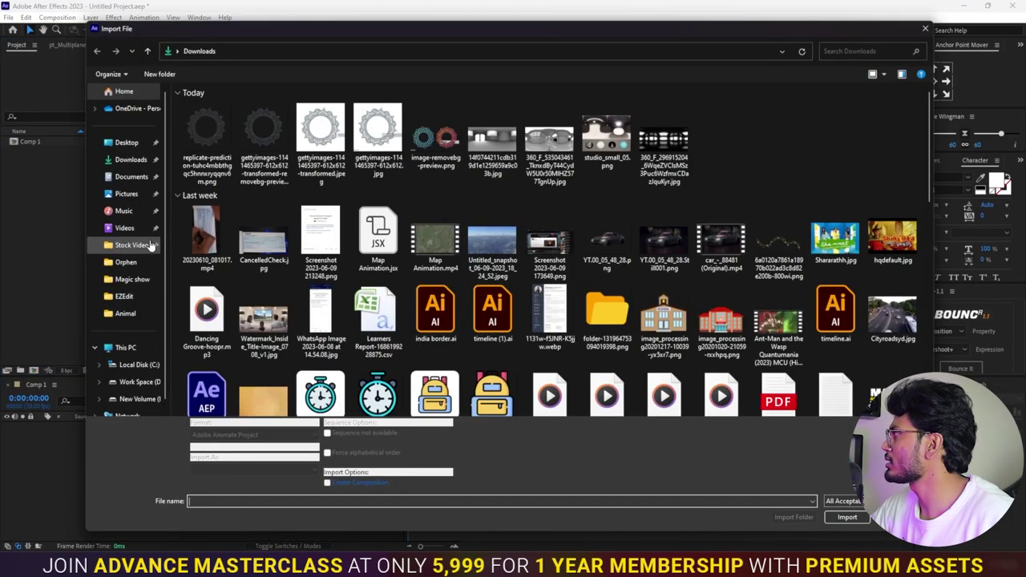
{"action": "left_click", "coordinate": [492, 140]}
{"action": "left_click", "coordinate": [847, 518]}
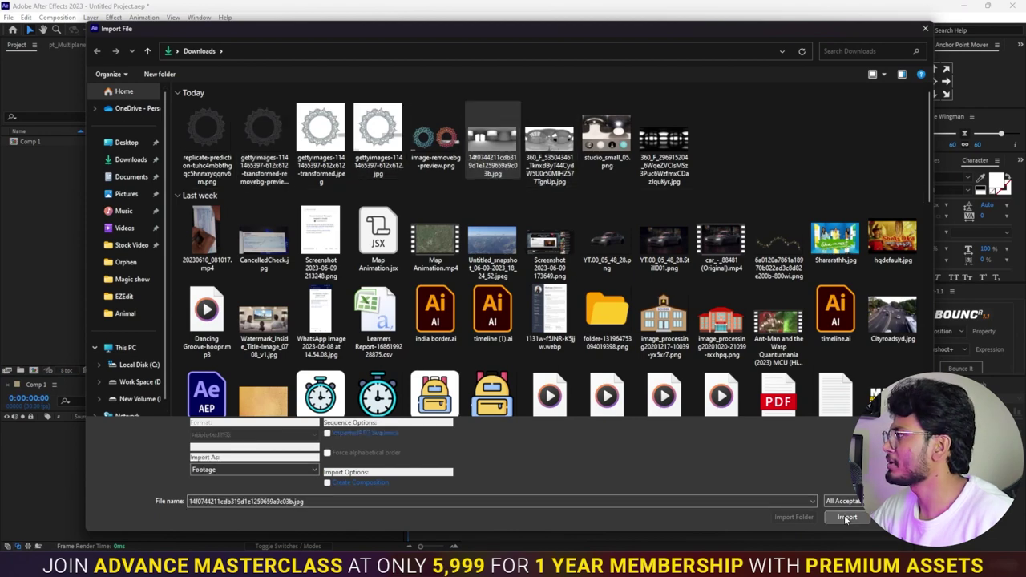
{"action": "left_click", "coordinate": [177, 228]}
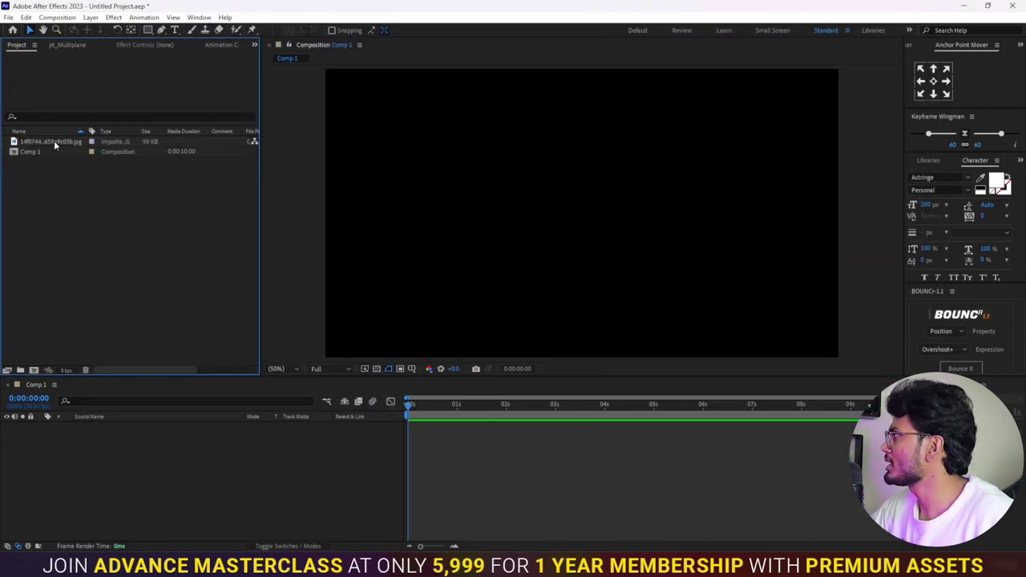
{"action": "left_click", "coordinate": [55, 141]}
Create a 1920x1080, 30 fps composition named Golden Reflection and place the studio image in it.
{"action": "left_click", "coordinate": [35, 371]}
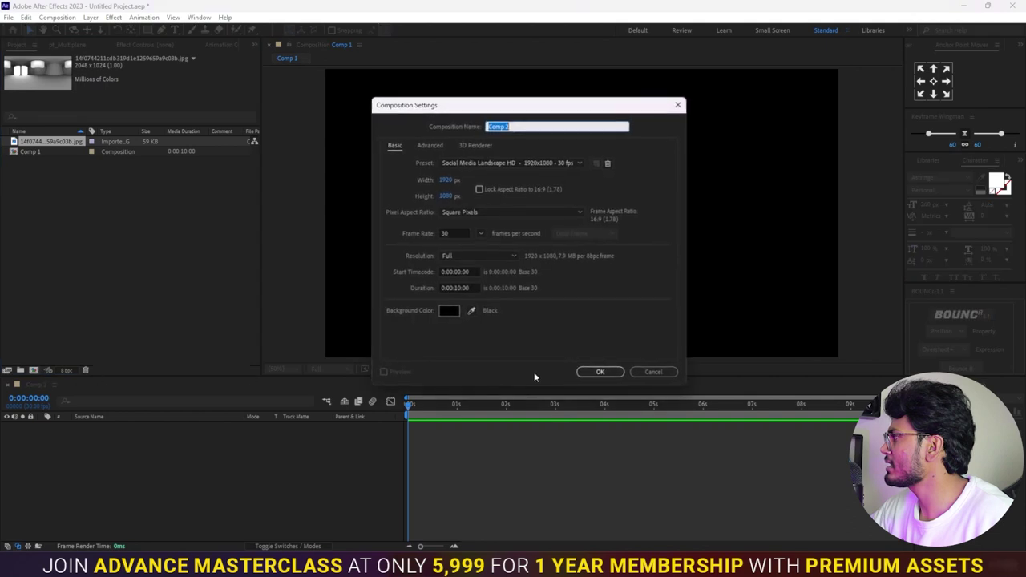
{"action": "left_click_drag", "start_coordinate": [482, 113], "coordinate": [554, 109]}
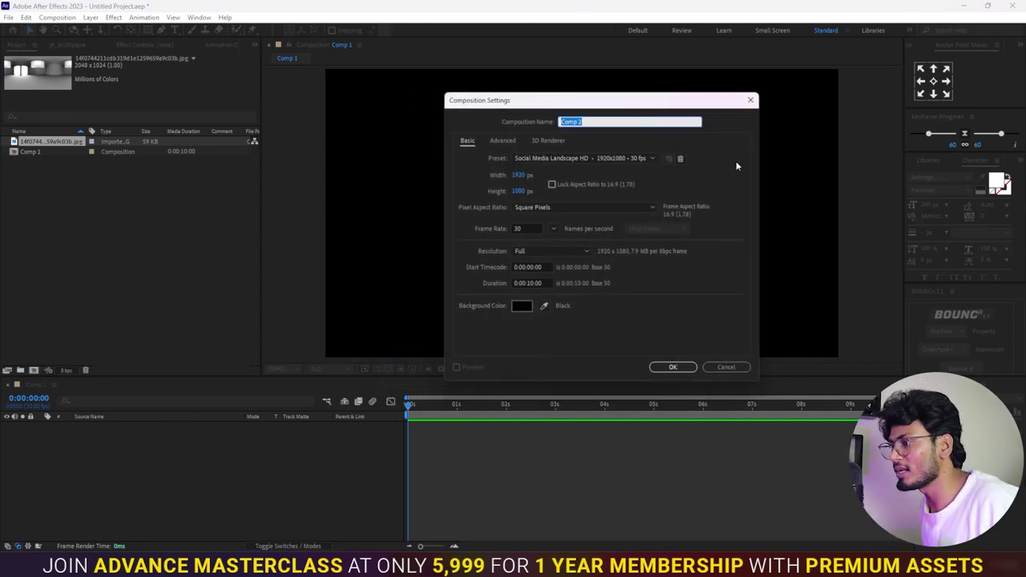
{"action": "type", "text": "Gi"}
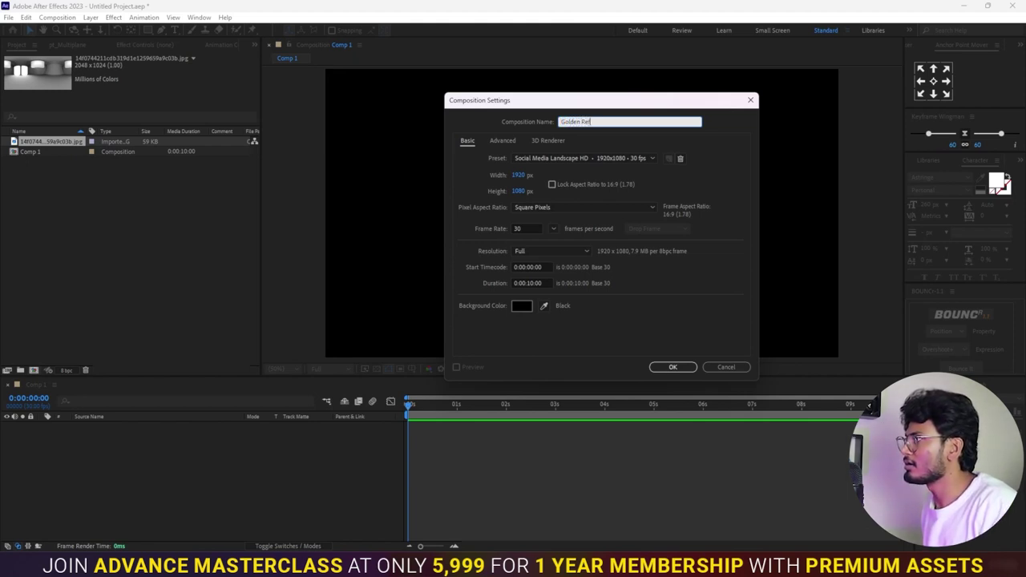
{"action": "key", "text": "Return"}
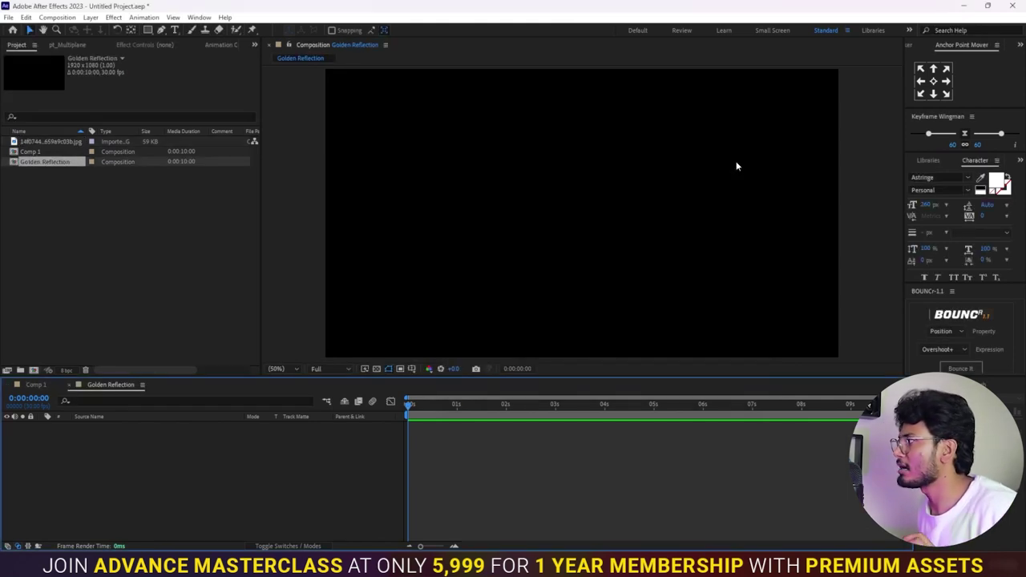
{"action": "left_click_drag", "start_coordinate": [62, 144], "coordinate": [139, 455]}
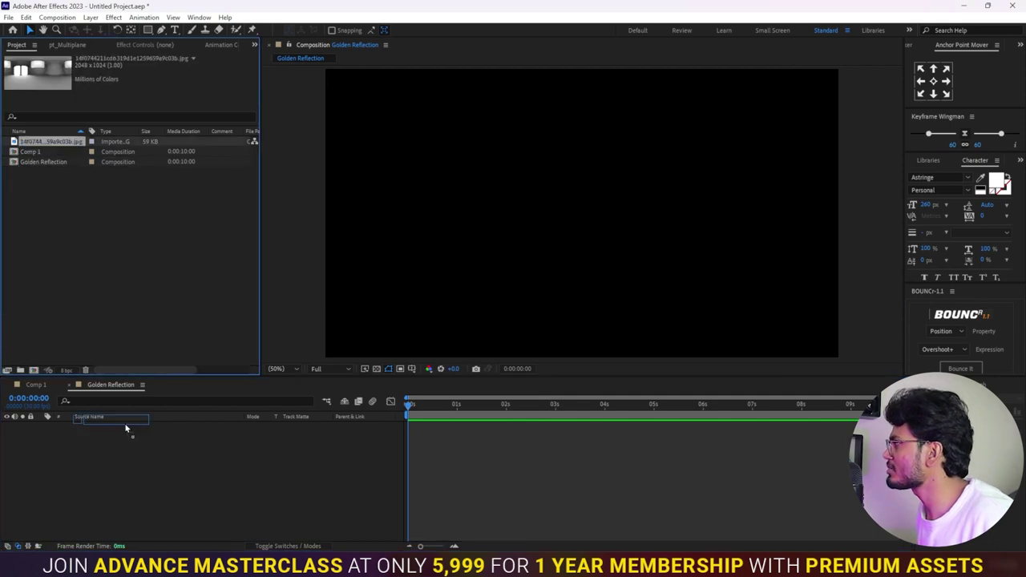
Scale the studio image layer to 60% and apply CC RepeTile to it.
{"action": "left_click", "coordinate": [157, 429]}
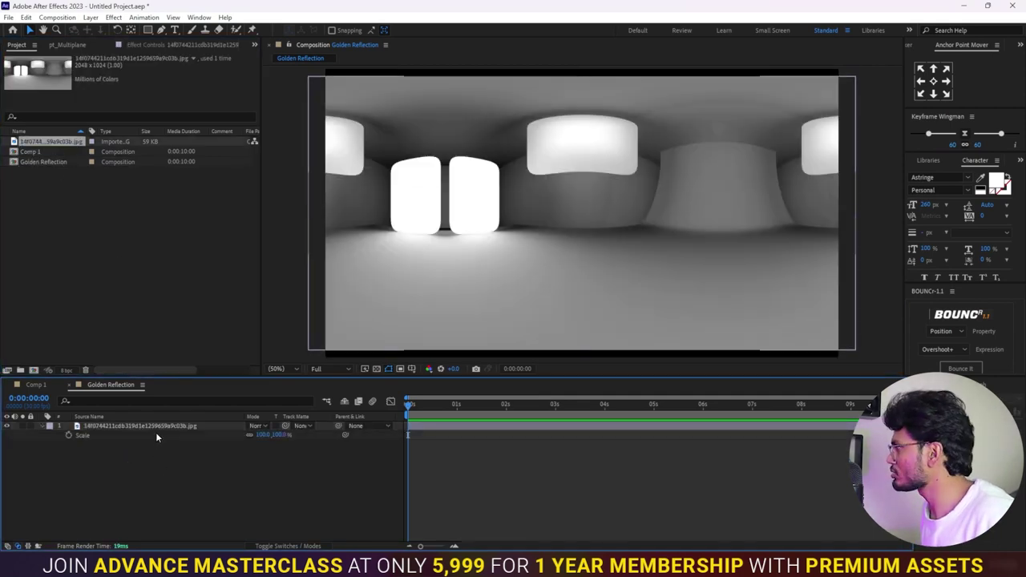
{"action": "key", "text": "s"}
{"action": "left_click_drag", "start_coordinate": [268, 438], "coordinate": [236, 439]}
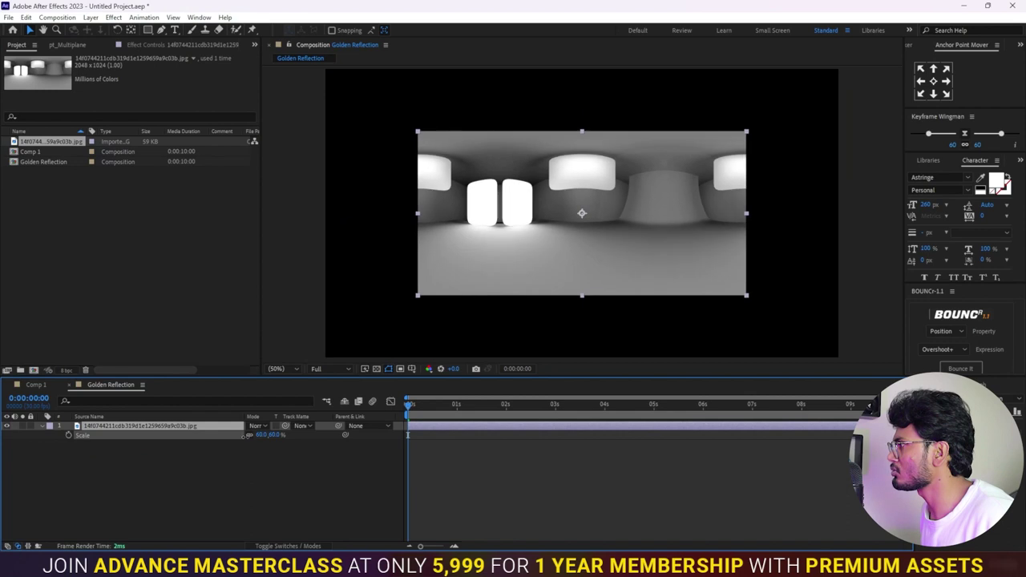
{"action": "key", "text": "ctrl+space"}
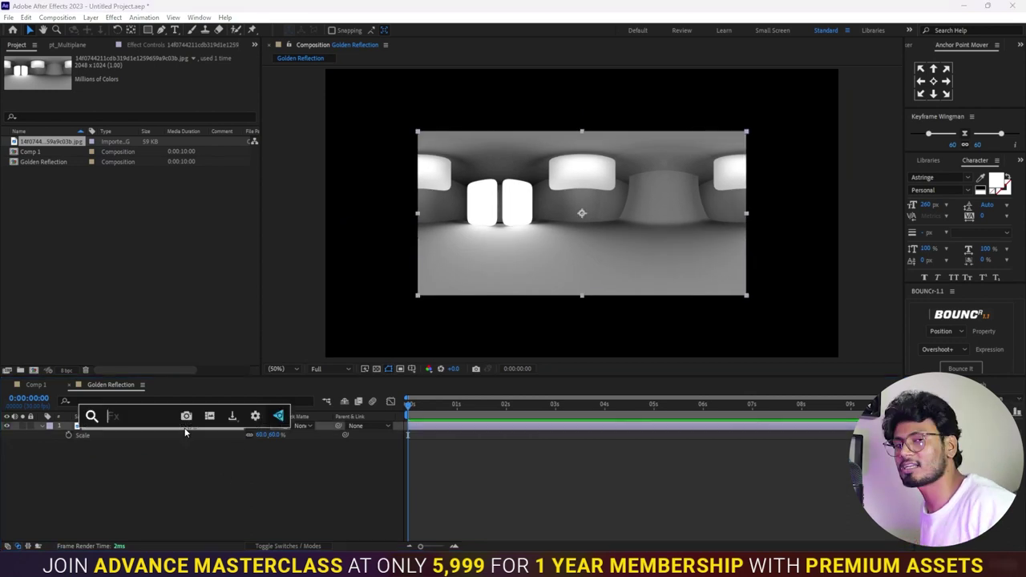
{"action": "type", "text": "cc re"}
{"action": "key", "text": "Return"}
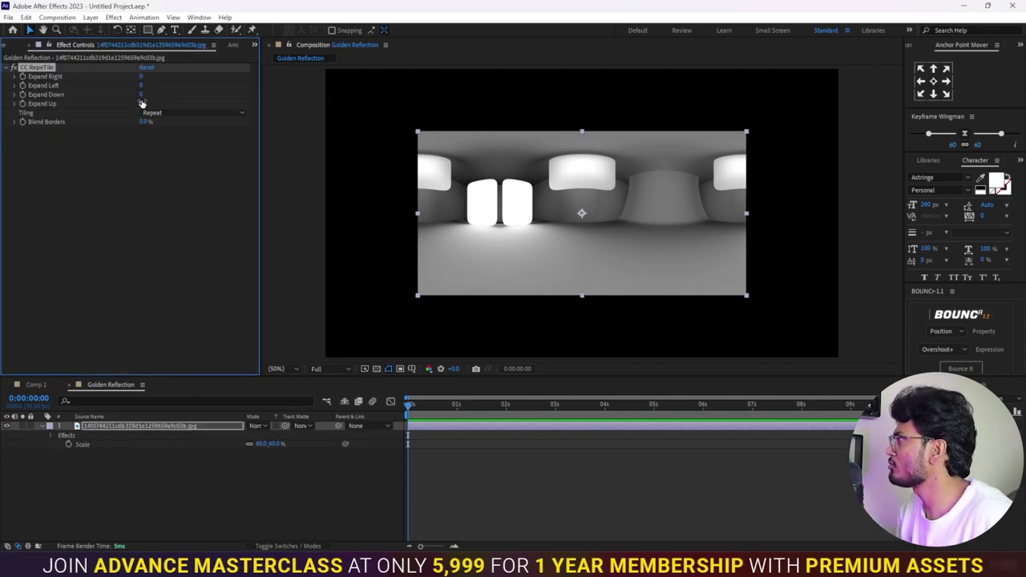
Expand CC RepeTile down, up, right and left, and shrink the image to about 55%.
{"action": "left_click_drag", "start_coordinate": [141, 98], "coordinate": [385, 96]}
{"action": "left_click_drag", "start_coordinate": [142, 104], "coordinate": [257, 87]}
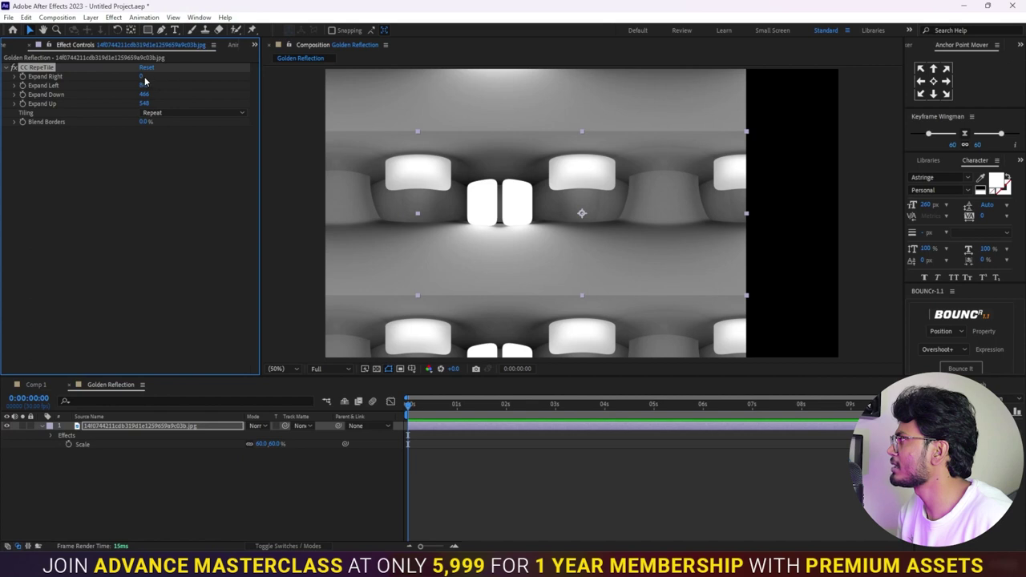
{"action": "left_click_drag", "start_coordinate": [158, 77], "coordinate": [487, 73]}
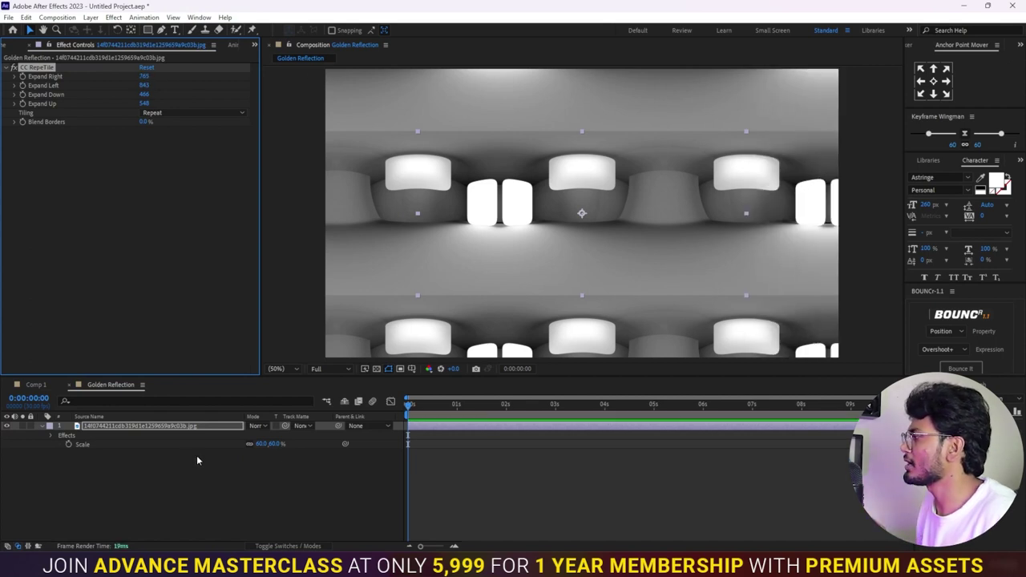
{"action": "left_click", "coordinate": [154, 462]}
{"action": "mouse_move", "coordinate": [263, 443]}
{"action": "left_mouse_down"}
{"action": "mouse_move", "coordinate": [249, 443]}
{"action": "mouse_move", "coordinate": [264, 443]}
{"action": "left_mouse_up"}
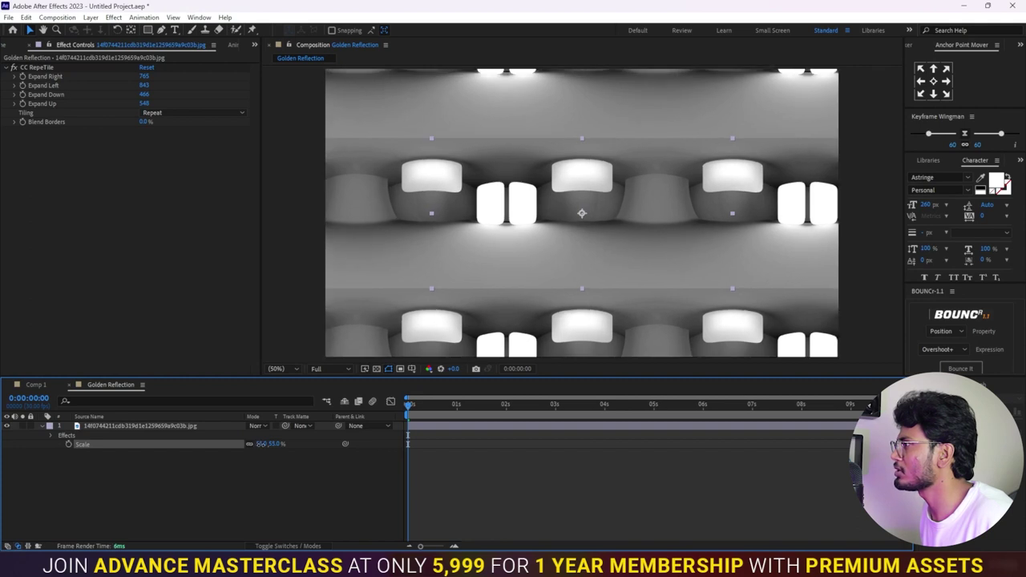
{"action": "left_click", "coordinate": [221, 471]}
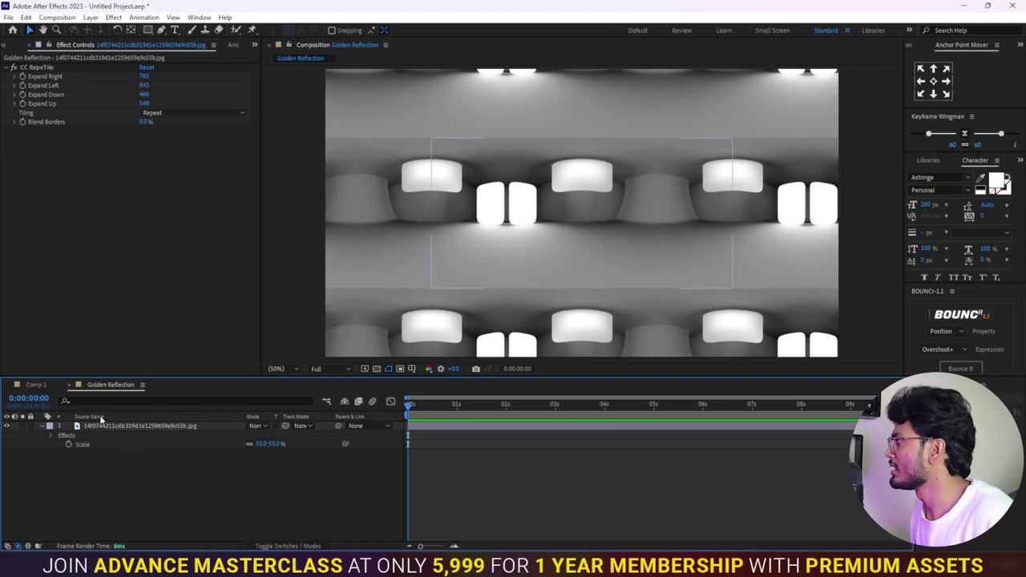
{"action": "left_click", "coordinate": [39, 385]}
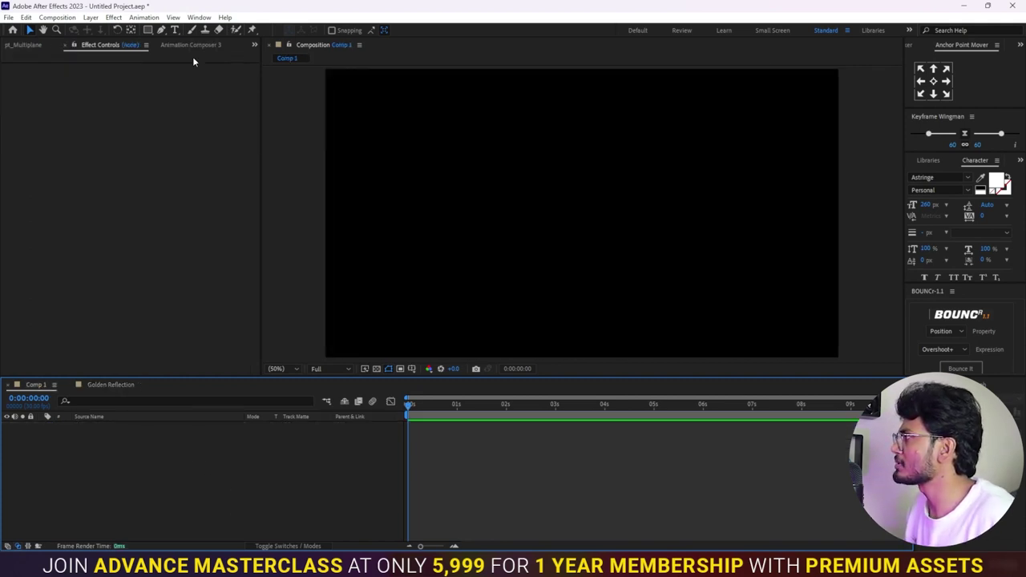
Restore the Project panel and type the creator's name as a new text layer in Comp 1.
{"action": "left_click", "coordinate": [255, 45]}
{"action": "left_click", "coordinate": [269, 68]}
{"action": "left_click", "coordinate": [173, 32]}
{"action": "left_click", "coordinate": [397, 207]}
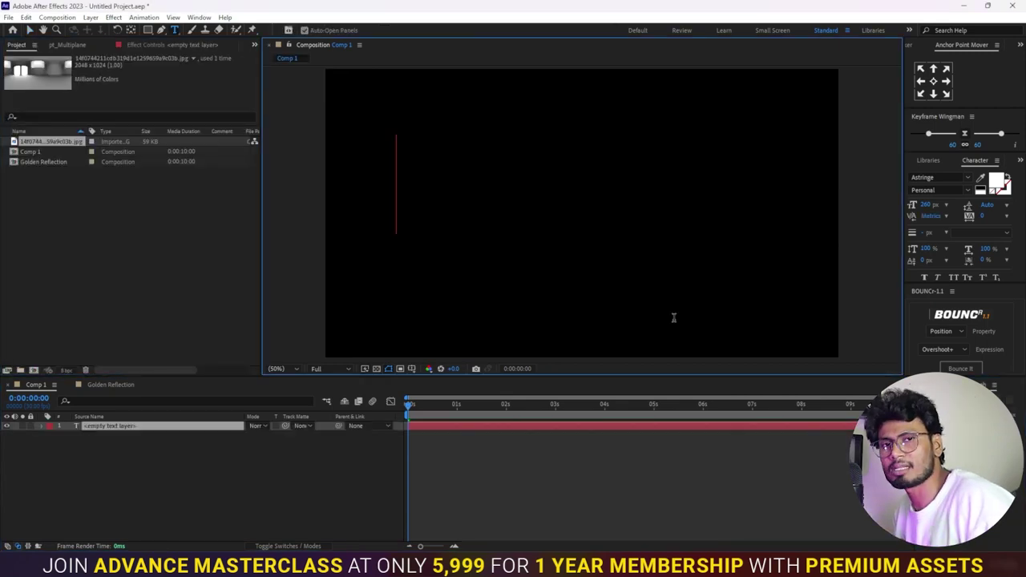
{"action": "type", "text": "Him"}
{"action": "key", "text": "BackSpace"}
{"action": "type", "text": "imanshu"}
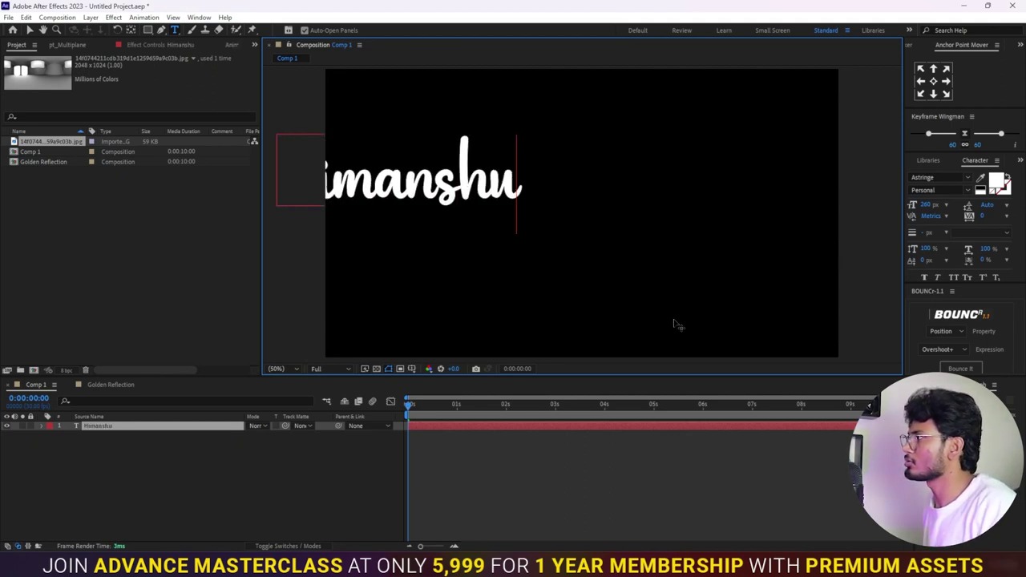
{"action": "left_click", "coordinate": [29, 30]}
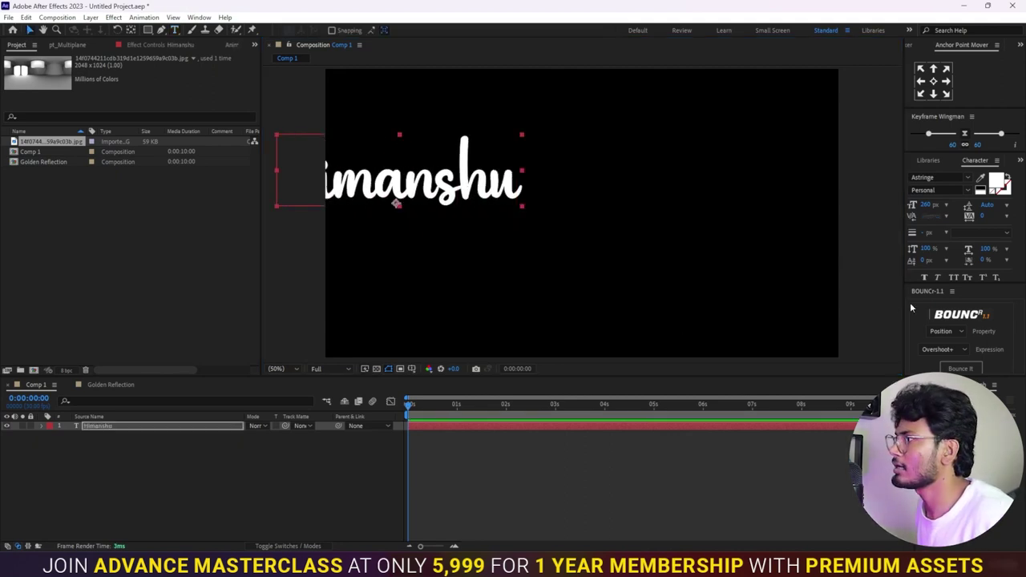
Move the white script title to the centre of the Comp 1 frame.
{"action": "mouse_move", "coordinate": [396, 204]}
{"action": "left_mouse_down"}
{"action": "mouse_move", "coordinate": [579, 204]}
{"action": "mouse_move", "coordinate": [579, 247]}
{"action": "left_mouse_up"}
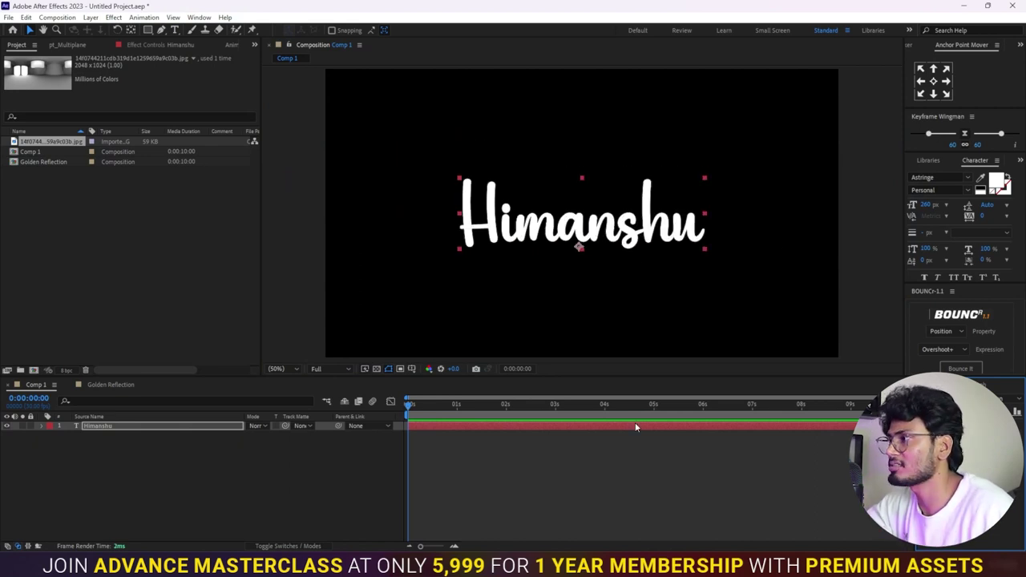
{"action": "left_click", "coordinate": [573, 485]}
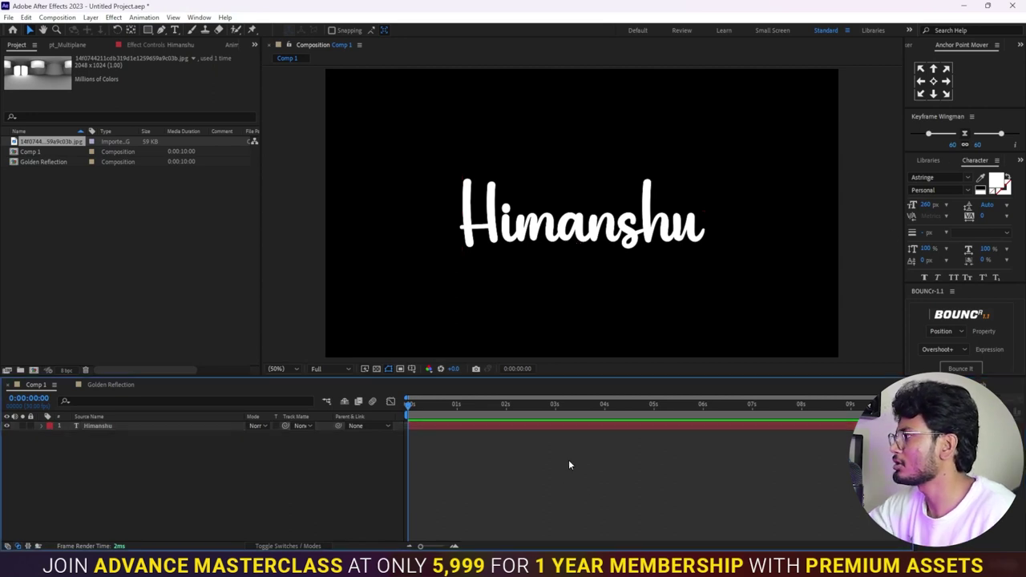
{"action": "left_click", "coordinate": [44, 162]}
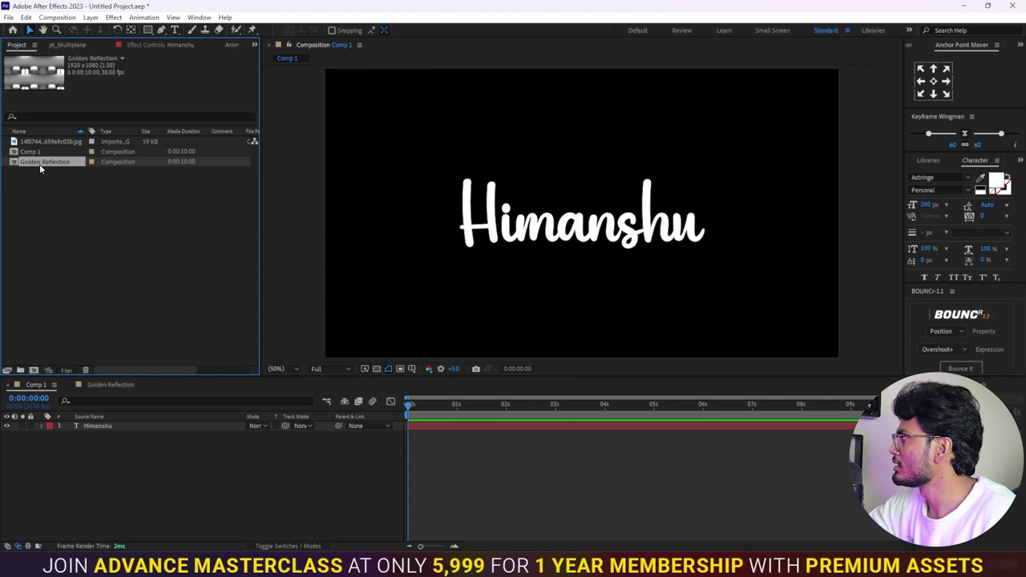
Add Golden Reflection below the title in Comp 1 and set its track matte to the text layer.
{"action": "left_click", "coordinate": [44, 172]}
{"action": "left_click_drag", "start_coordinate": [43, 161], "coordinate": [85, 471]}
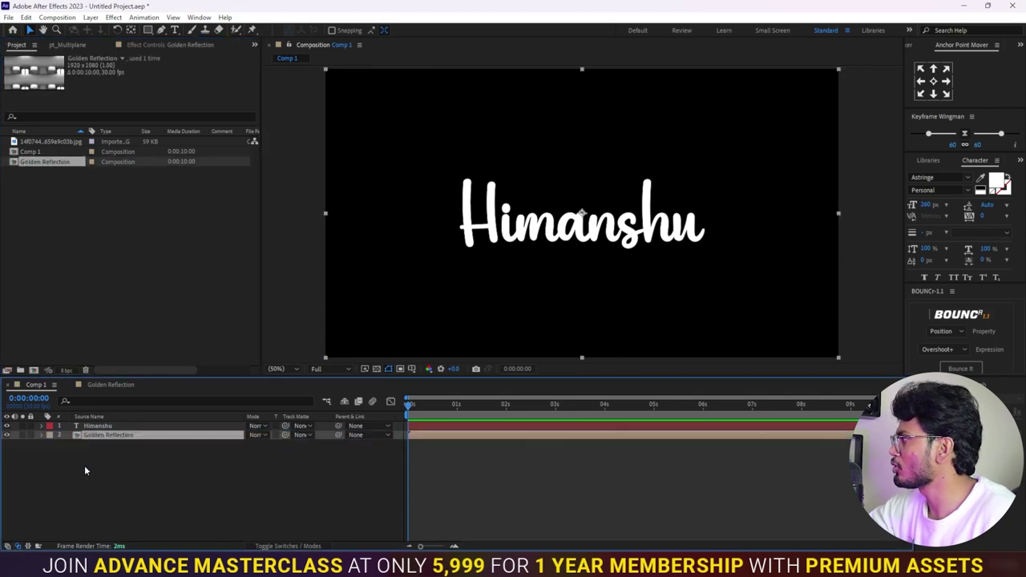
{"action": "left_click", "coordinate": [132, 437]}
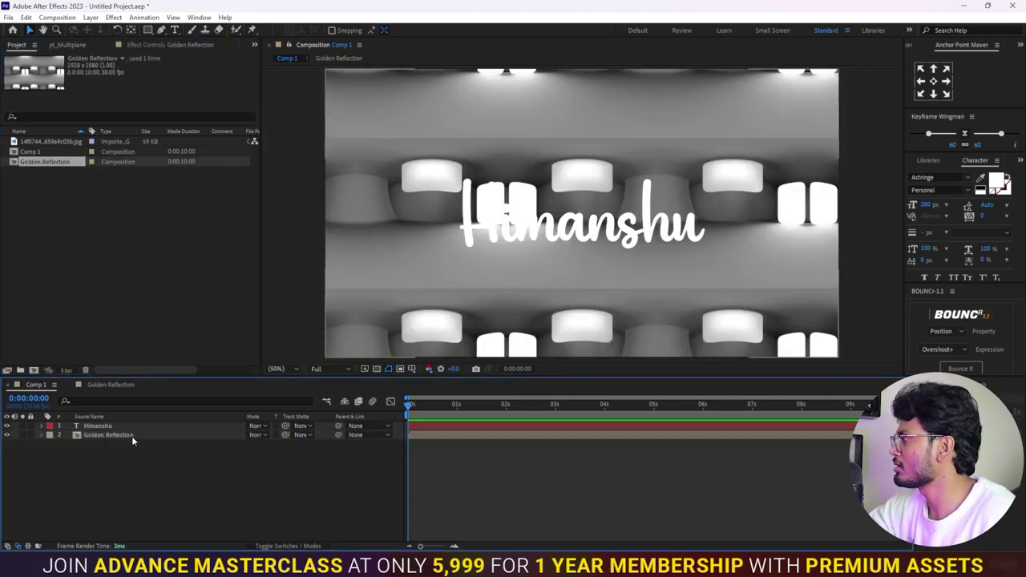
{"action": "left_click", "coordinate": [132, 436]}
{"action": "left_click", "coordinate": [134, 427]}
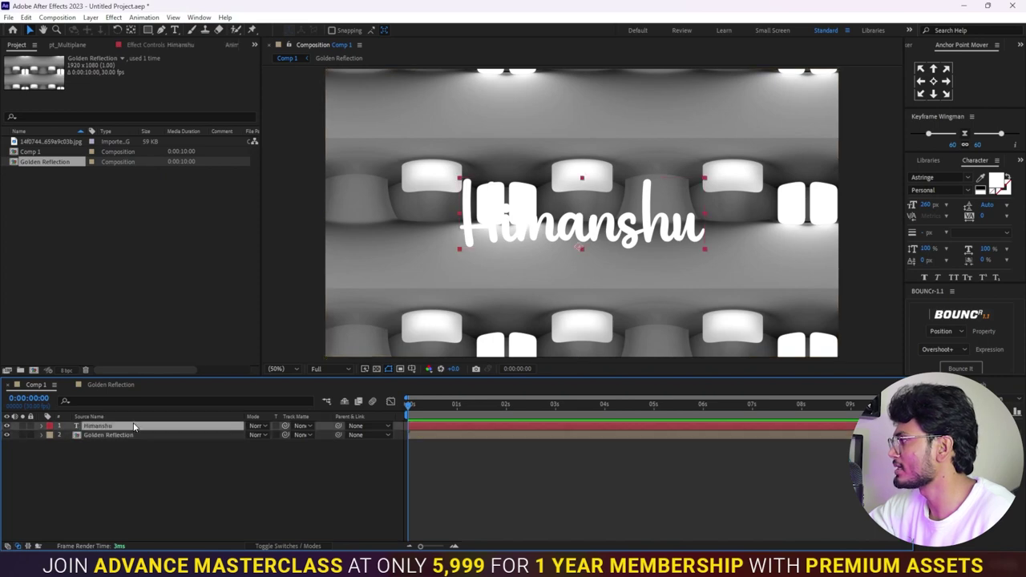
{"action": "left_click", "coordinate": [150, 435]}
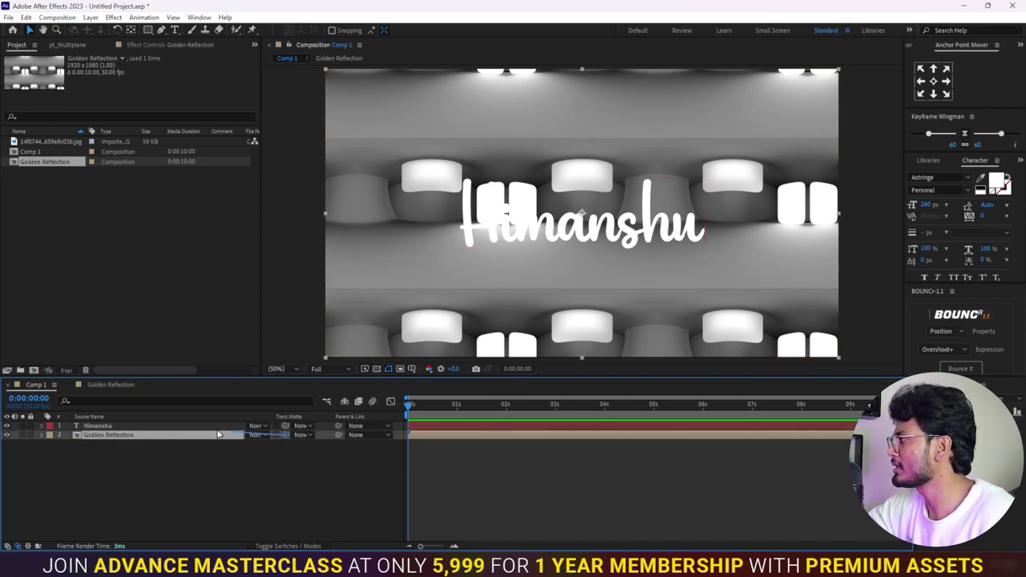
{"action": "left_click_drag", "start_coordinate": [285, 435], "coordinate": [213, 427]}
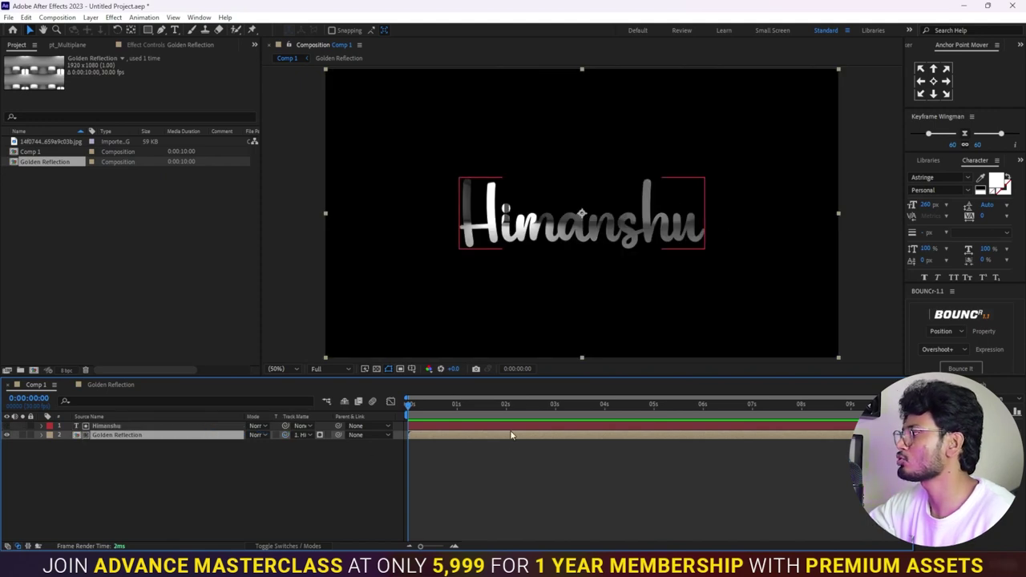
{"action": "left_click", "coordinate": [484, 461]}
{"action": "left_click", "coordinate": [475, 437]}
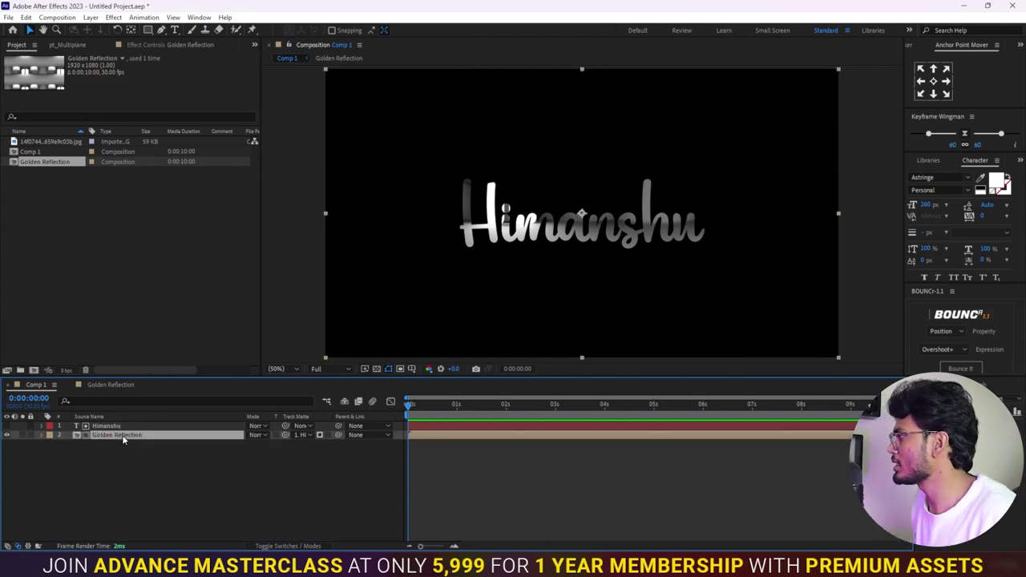
Apply the Tint effect to the Golden Reflection layer.
{"action": "key", "text": "ctrl+space"}
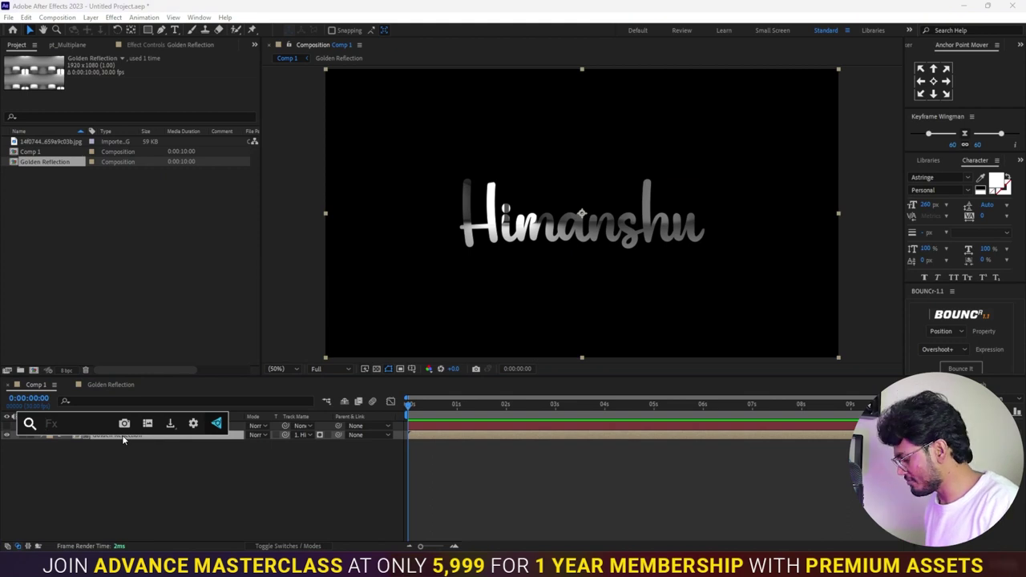
{"action": "type", "text": "tin"}
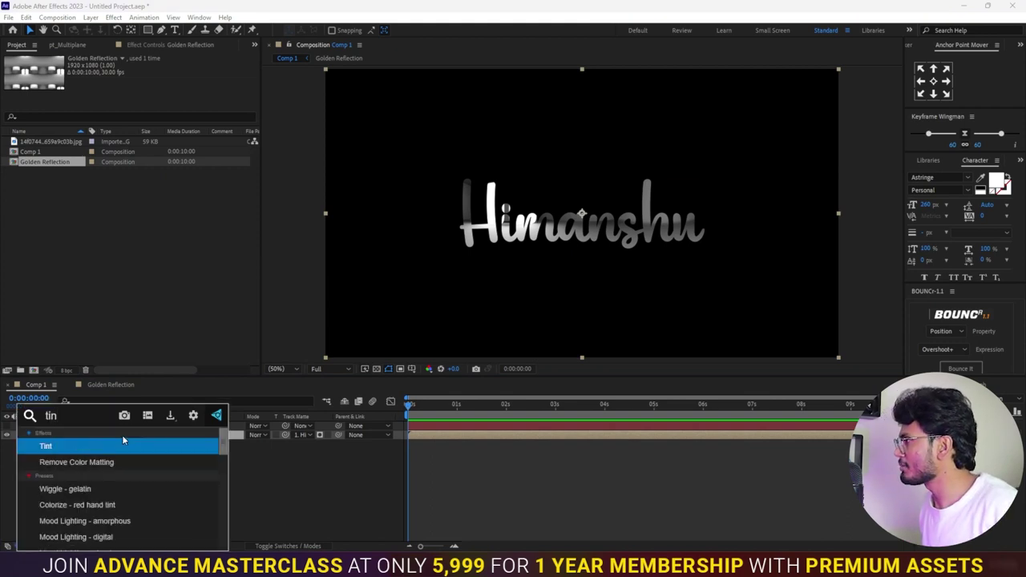
{"action": "key", "text": "Return"}
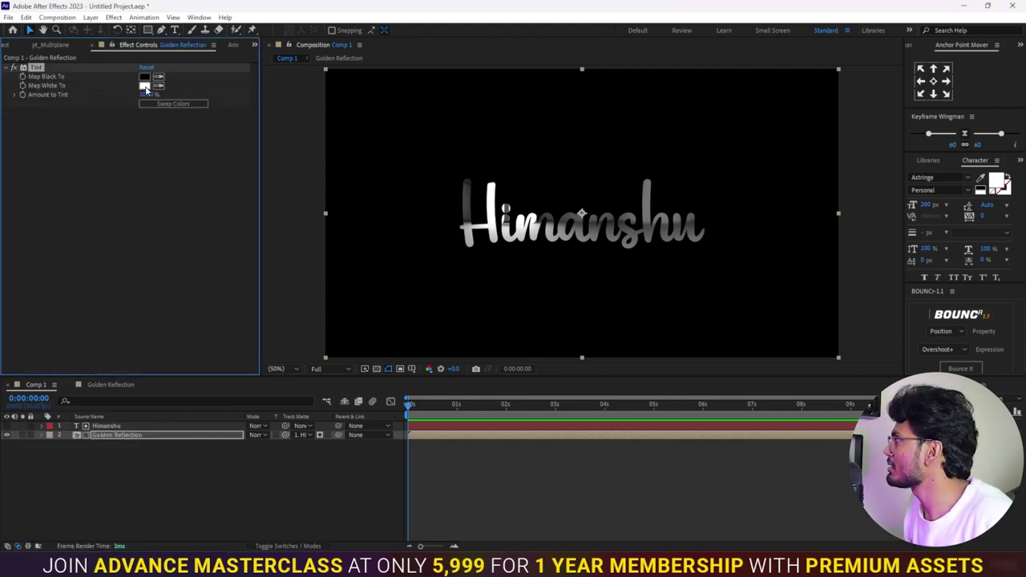
Set Tint's Map White To colour to gold EBBF2F.
{"action": "left_click", "coordinate": [144, 86]}
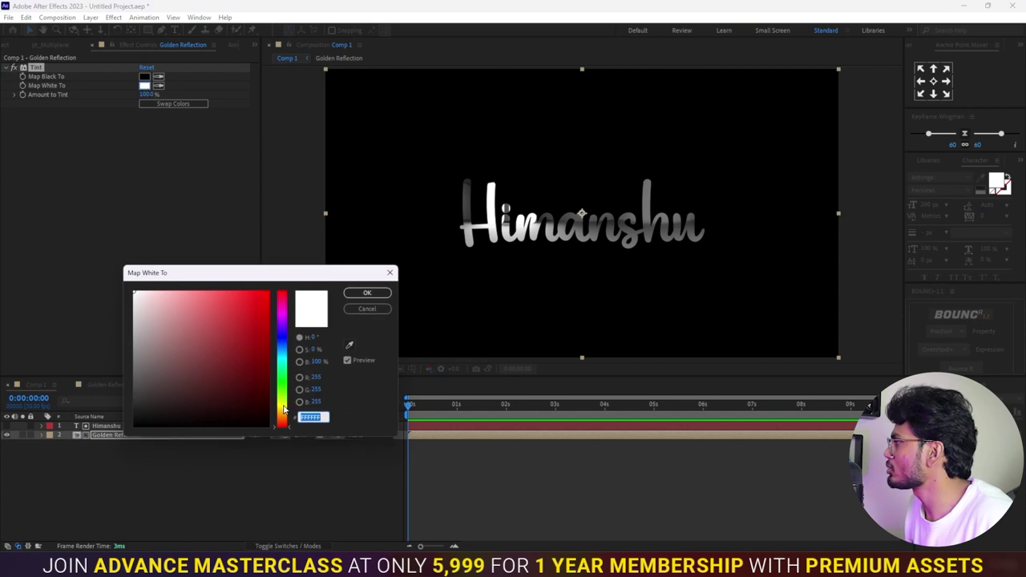
{"action": "left_click", "coordinate": [282, 405]}
{"action": "left_click", "coordinate": [228, 312]}
{"action": "left_click", "coordinate": [234, 300]}
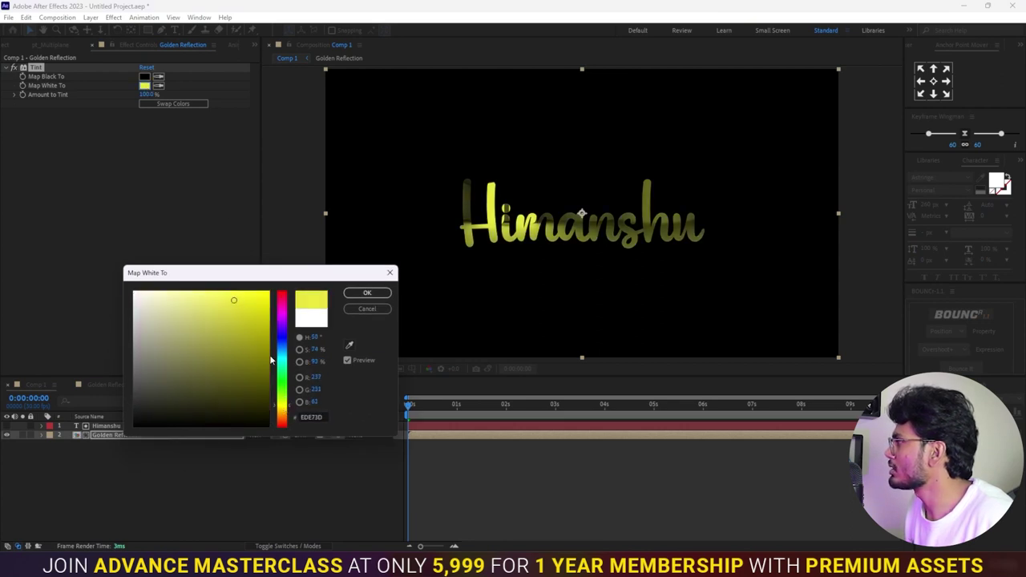
{"action": "left_click_drag", "start_coordinate": [282, 410], "coordinate": [282, 414]}
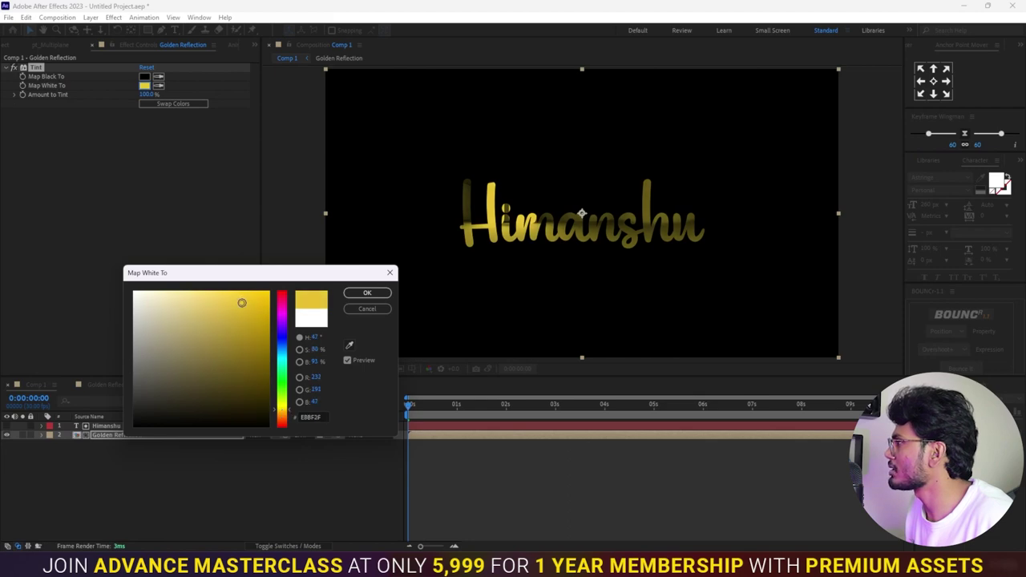
{"action": "left_click", "coordinate": [366, 295]}
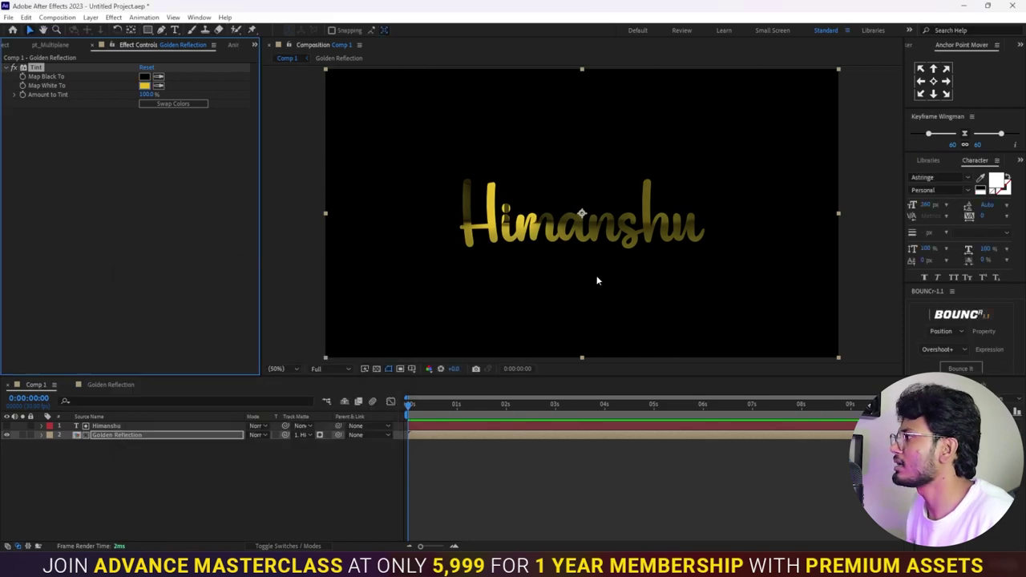
{"action": "left_click", "coordinate": [516, 493]}
{"action": "left_click", "coordinate": [426, 440]}
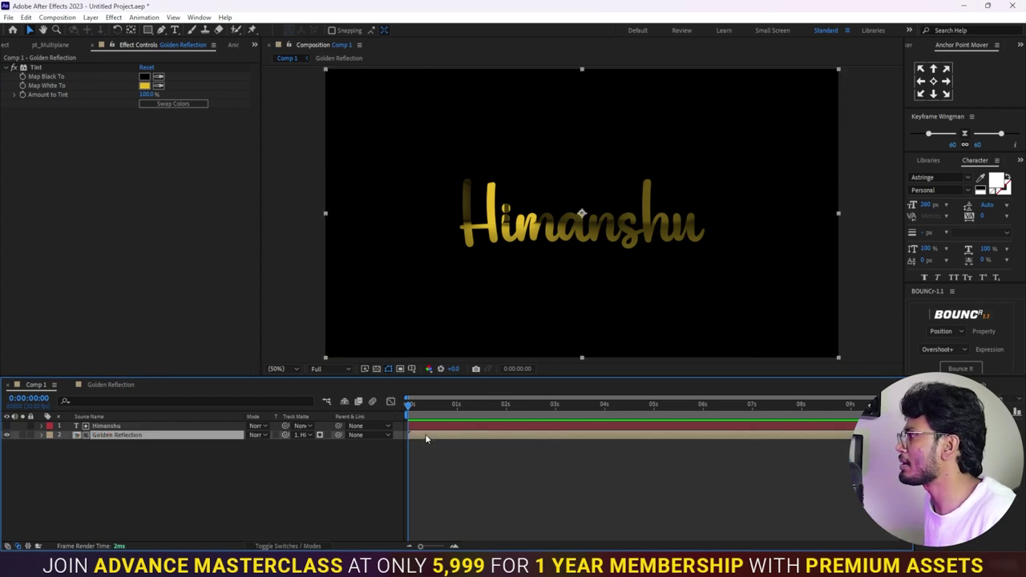
{"action": "key", "text": "ctrl+space"}
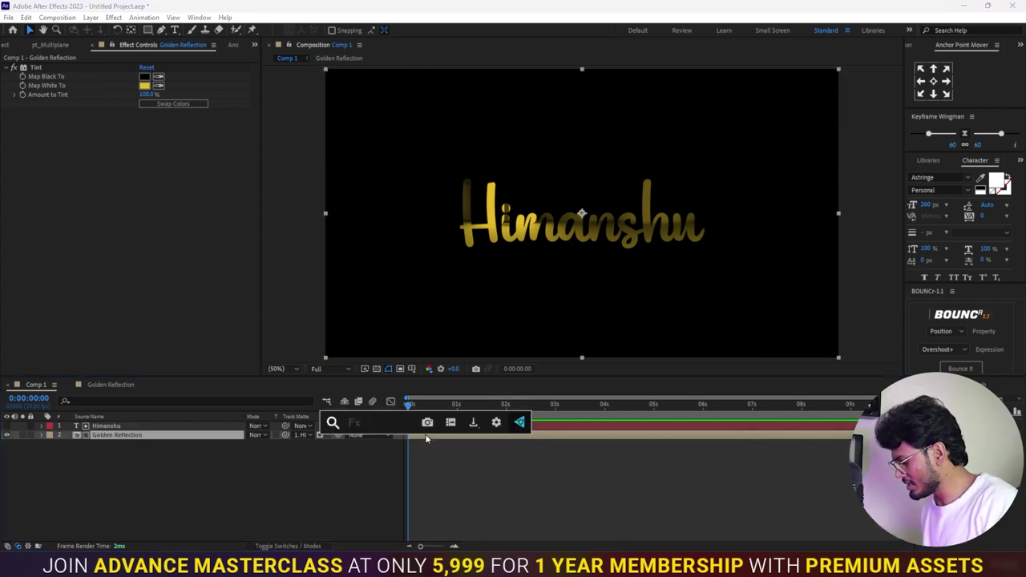
Apply CC Blobbylize to the Golden Reflection layer.
{"action": "type", "text": "cu"}
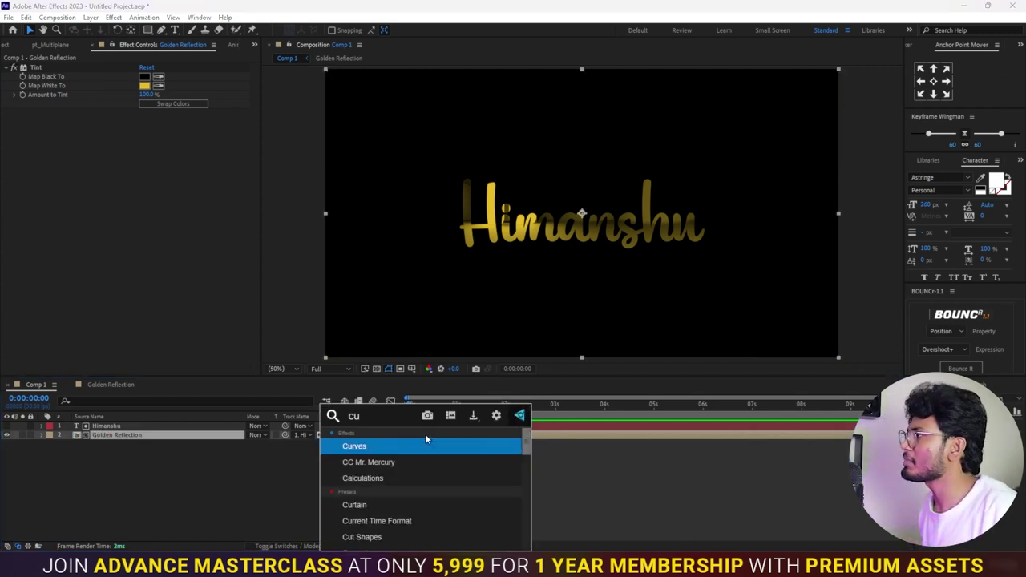
{"action": "key", "text": "BackSpace"}
{"action": "key", "text": "BackSpace"}
{"action": "type", "text": "cc b"}
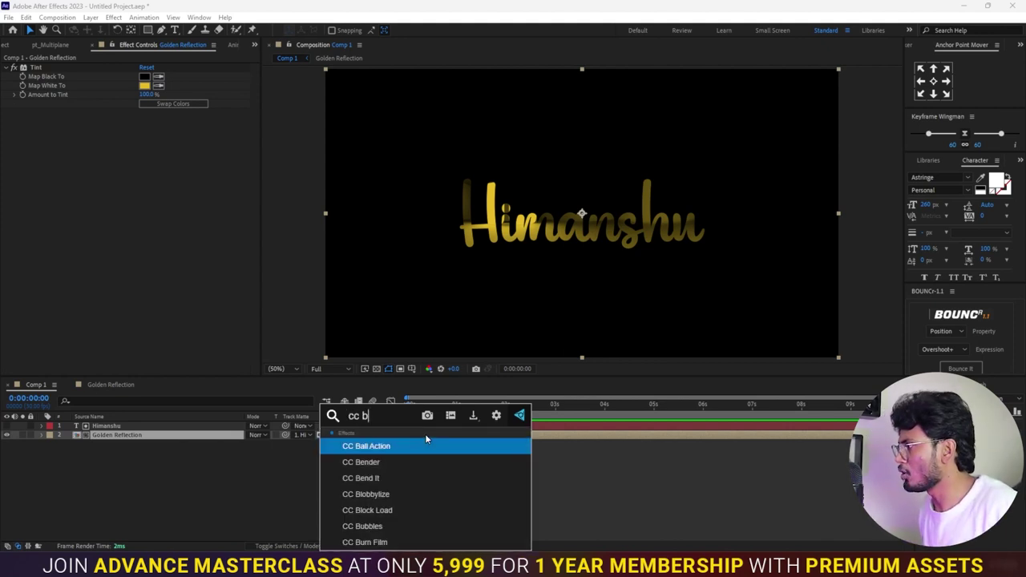
{"action": "key", "text": "Down"}
{"action": "key", "text": "Down"}
{"action": "key", "text": "Down"}
{"action": "key", "text": "Return"}
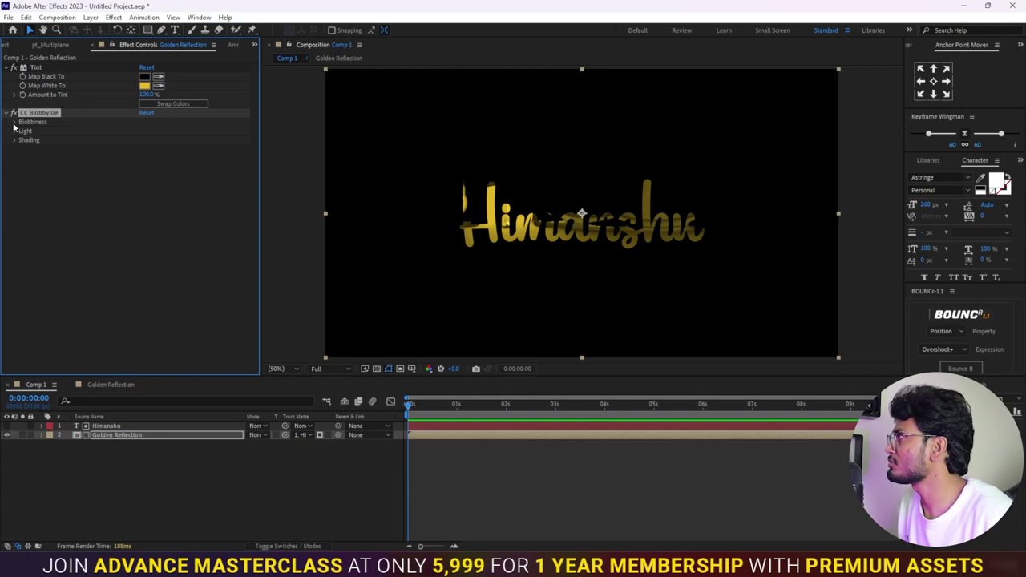
Set Blob Layer to the title text with Effects & Masks and Property to Alpha.
{"action": "left_click", "coordinate": [14, 123]}
{"action": "left_click", "coordinate": [162, 133]}
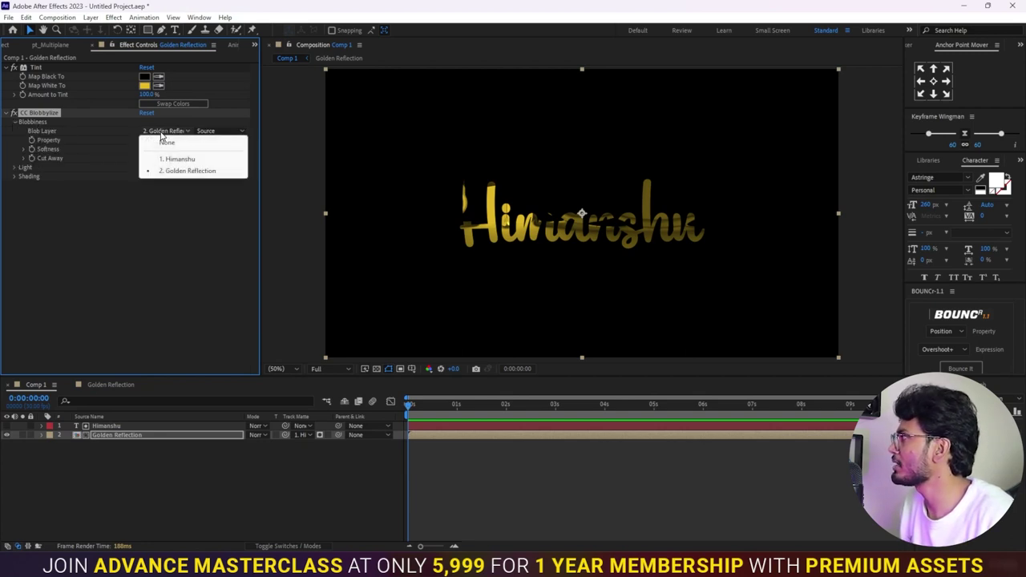
{"action": "left_click", "coordinate": [177, 159]}
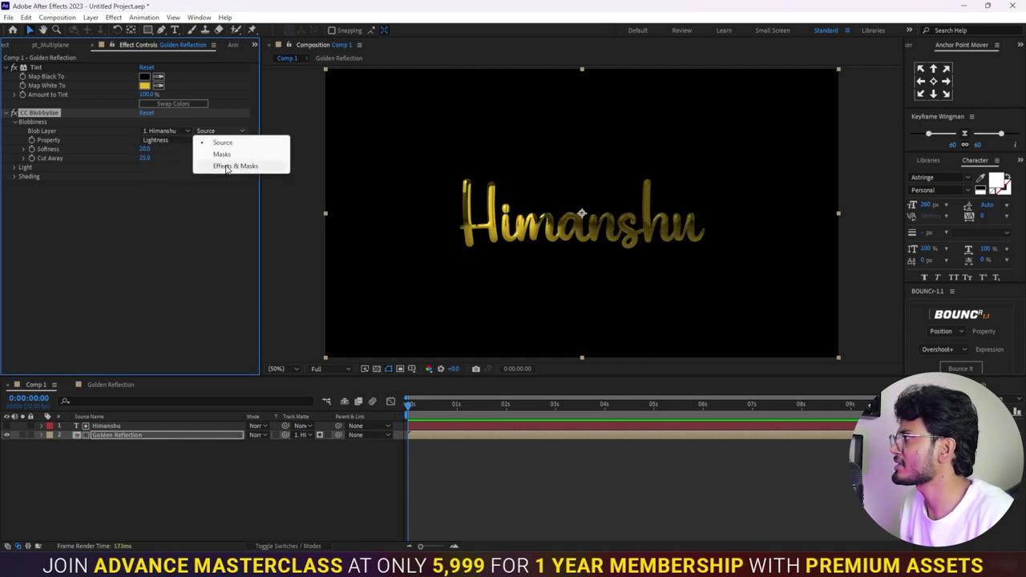
{"action": "left_click", "coordinate": [225, 165]}
{"action": "left_click", "coordinate": [205, 139]}
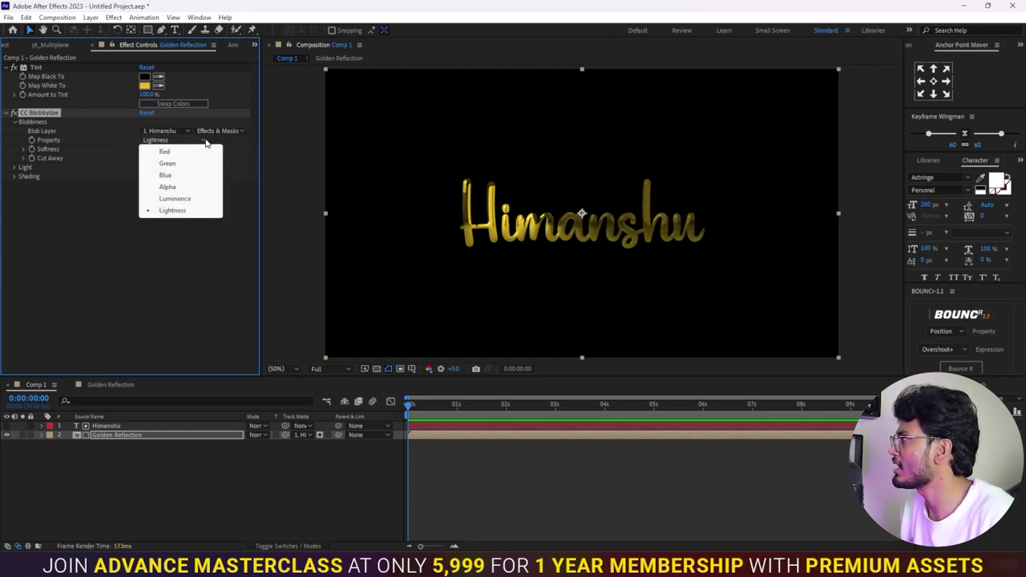
{"action": "left_click", "coordinate": [189, 187]}
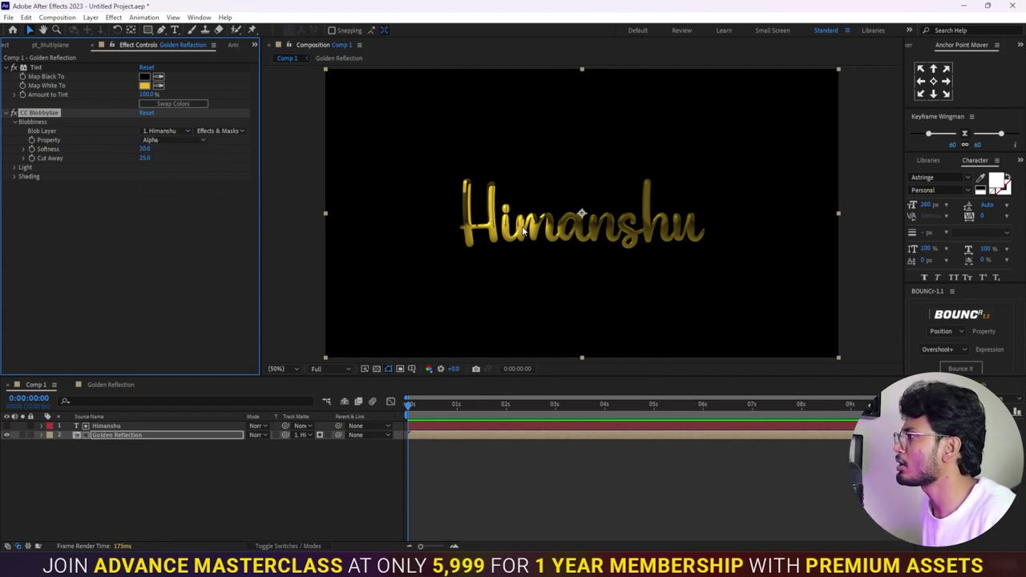
{"action": "scroll", "coordinate": [529, 213], "scroll_direction": "up", "scroll_amount": 4}
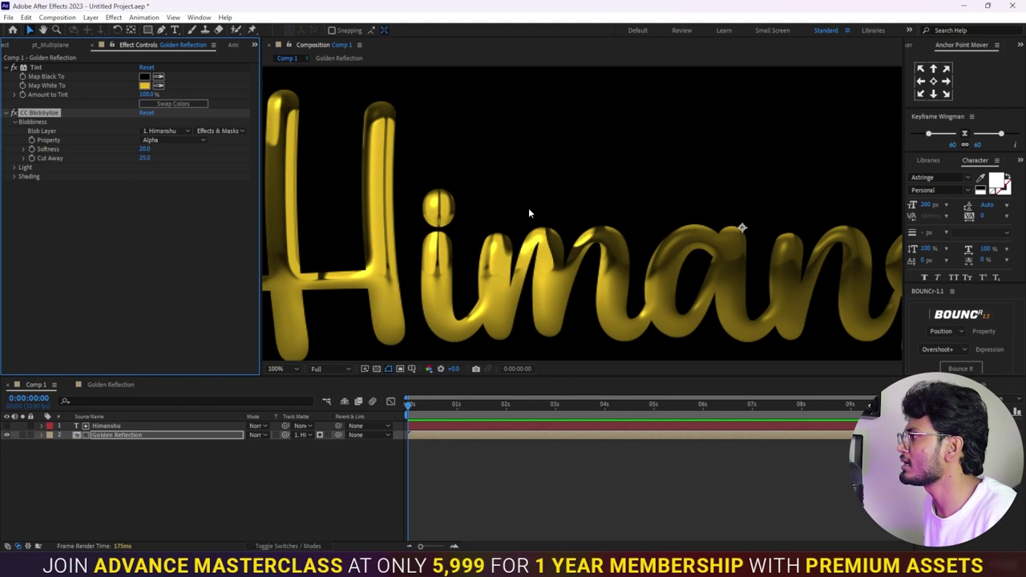
Set CC Blobbylize Softness to 7.0.
{"action": "scroll", "coordinate": [529, 213], "scroll_direction": "down", "scroll_amount": 2}
{"action": "left_click_drag", "start_coordinate": [640, 200], "coordinate": [593, 204]}
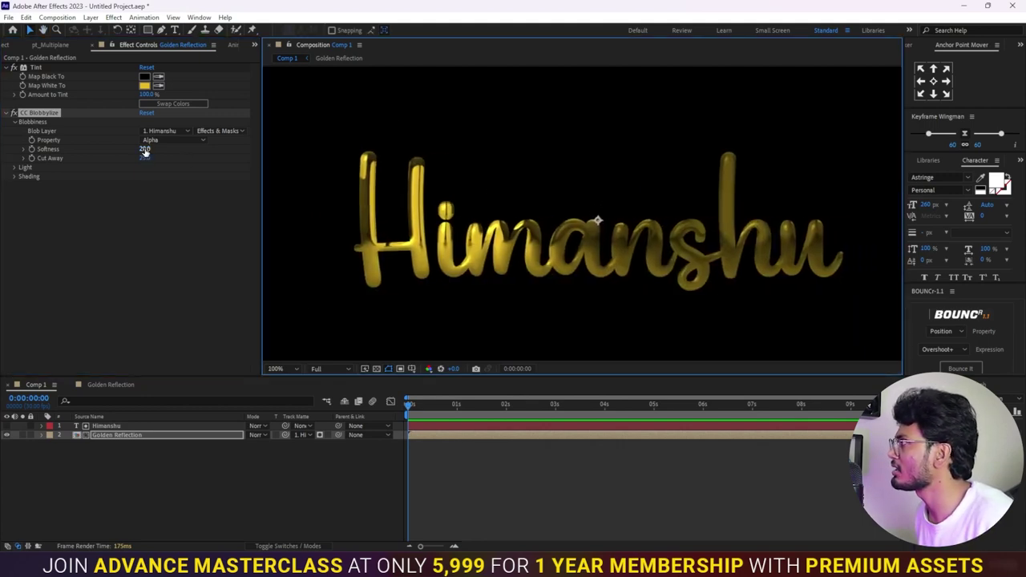
{"action": "left_click_drag", "start_coordinate": [145, 148], "coordinate": [81, 152]}
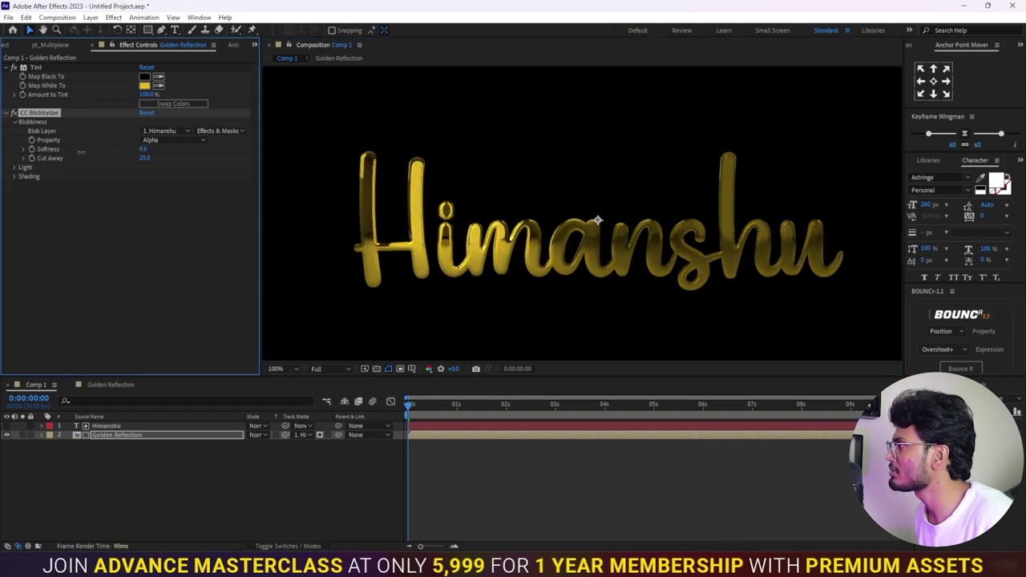
{"action": "left_click", "coordinate": [144, 149]}
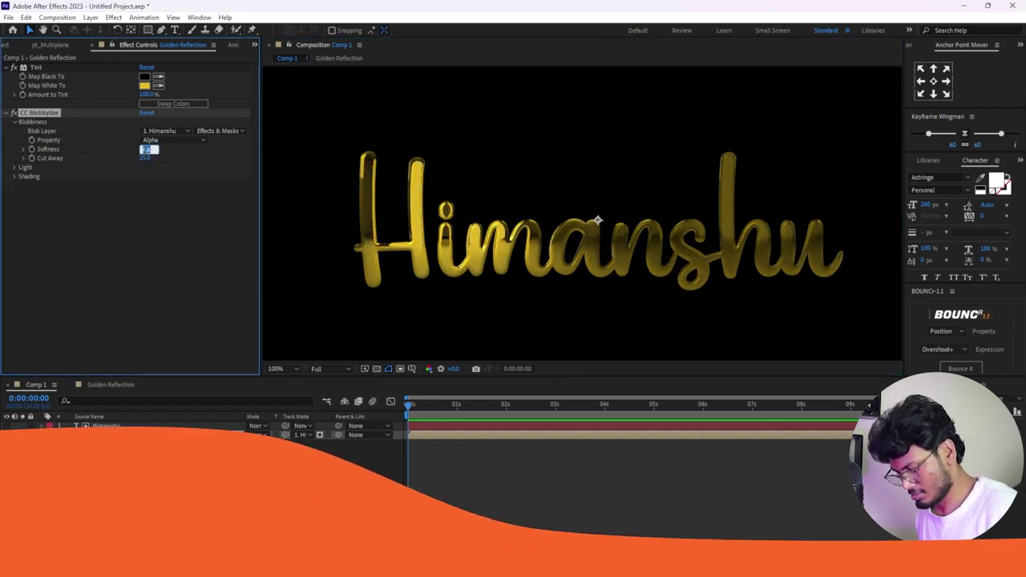
{"action": "type", "text": "7"}
{"action": "key", "text": "Return"}
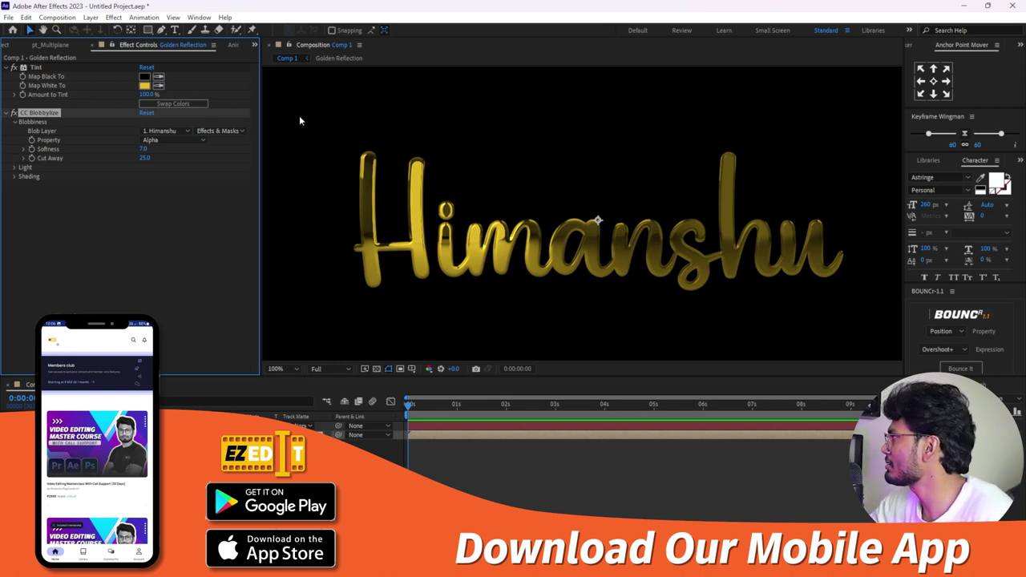
Lower CC Blobbylize Cut Away to 15.0 and reselect the Golden Reflection layer.
{"action": "left_click_drag", "start_coordinate": [145, 158], "coordinate": [70, 170]}
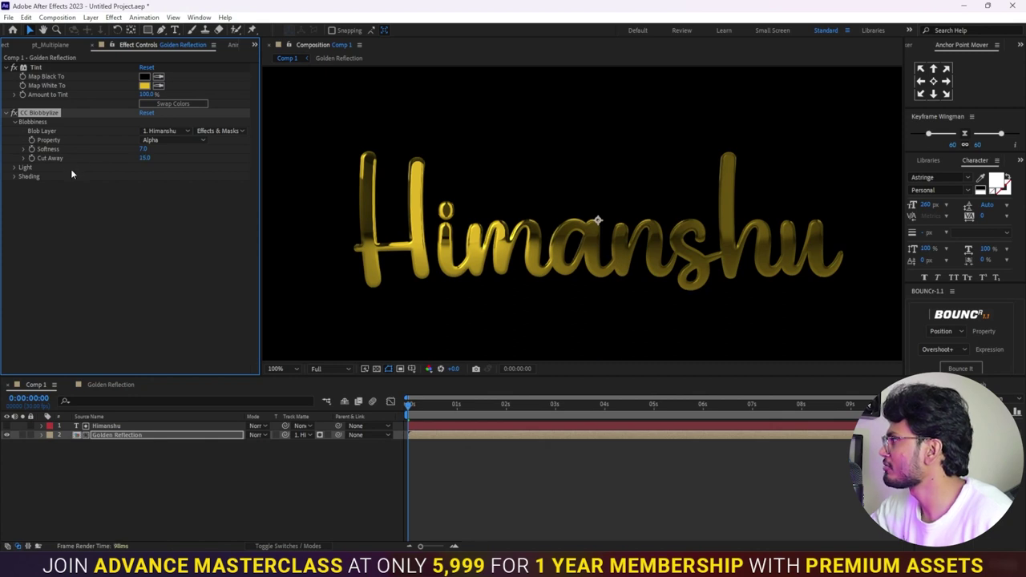
{"action": "left_click", "coordinate": [604, 458]}
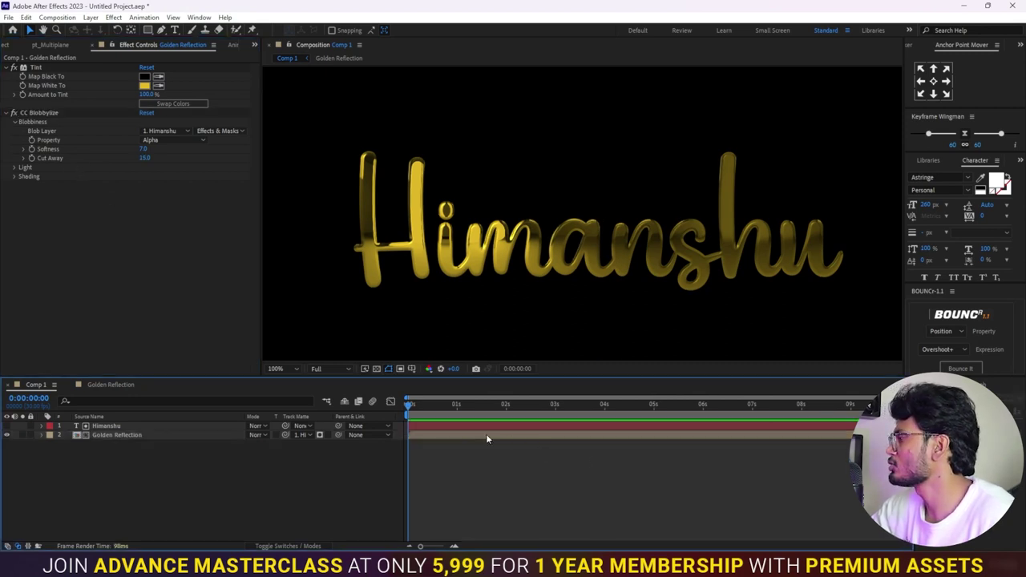
{"action": "left_click", "coordinate": [420, 406]}
{"action": "left_click_drag", "start_coordinate": [420, 406], "coordinate": [409, 405]}
{"action": "left_click", "coordinate": [415, 428]}
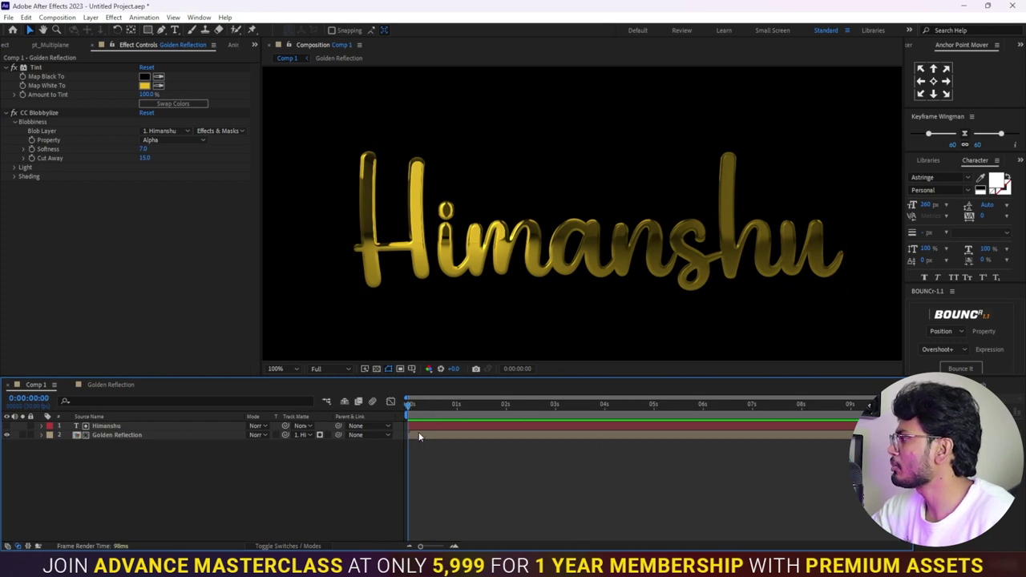
{"action": "left_click", "coordinate": [435, 437]}
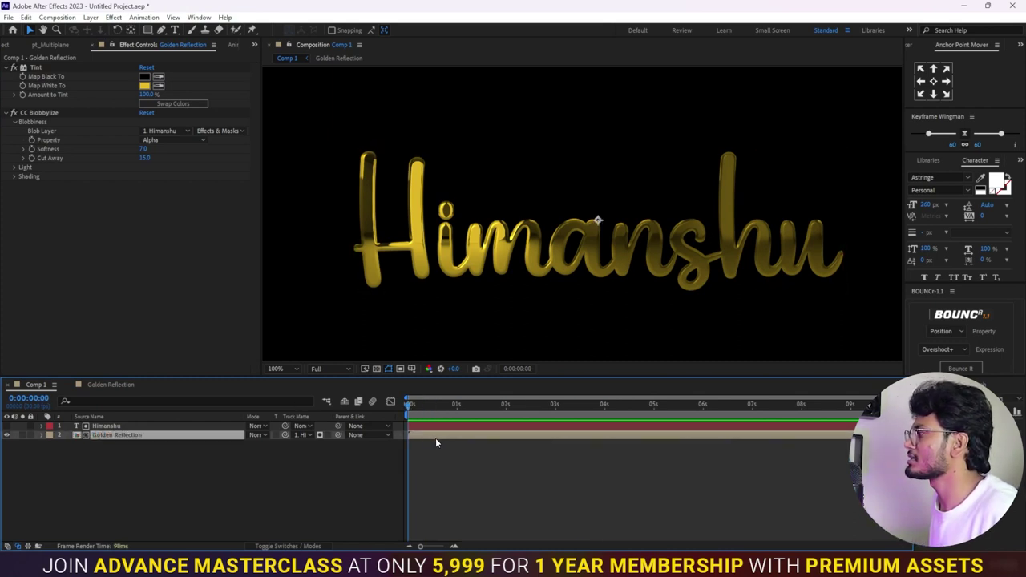
Apply Offset to Golden Reflection and keyframe Shift Center To from 960 to 1299.
{"action": "key", "text": "ctrl+space"}
{"action": "type", "text": "off"}
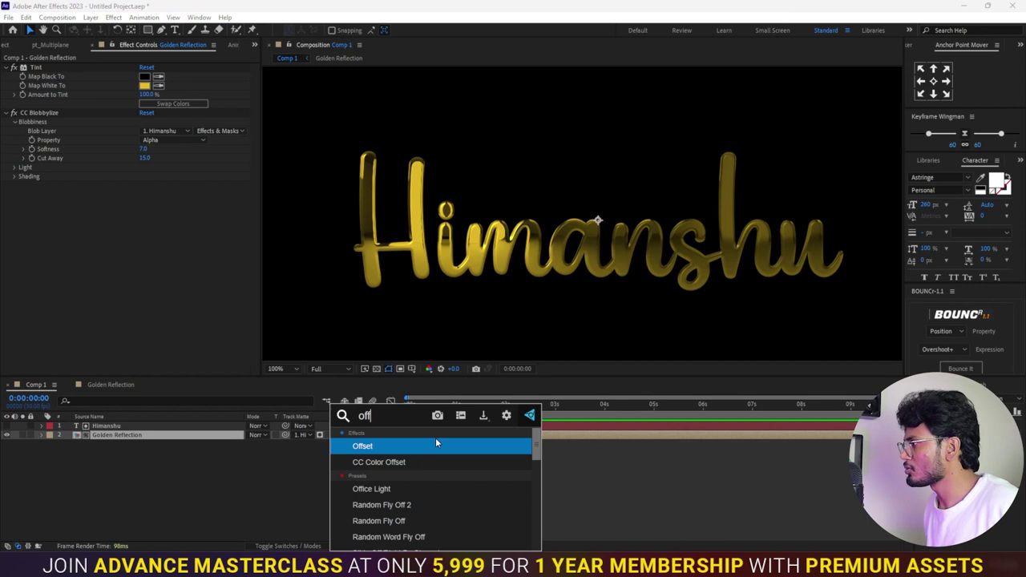
{"action": "key", "text": "Return"}
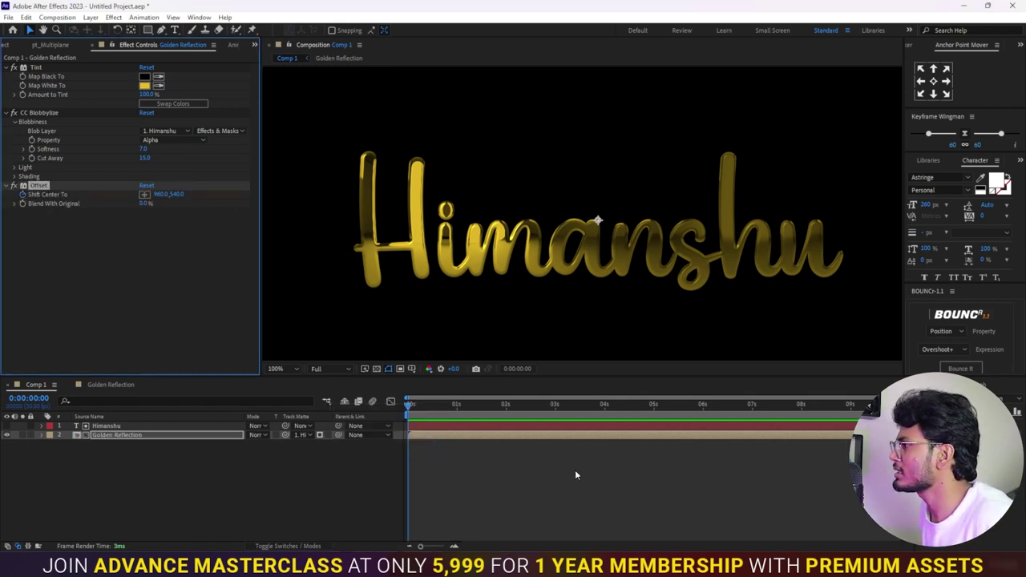
{"action": "key", "text": "End"}
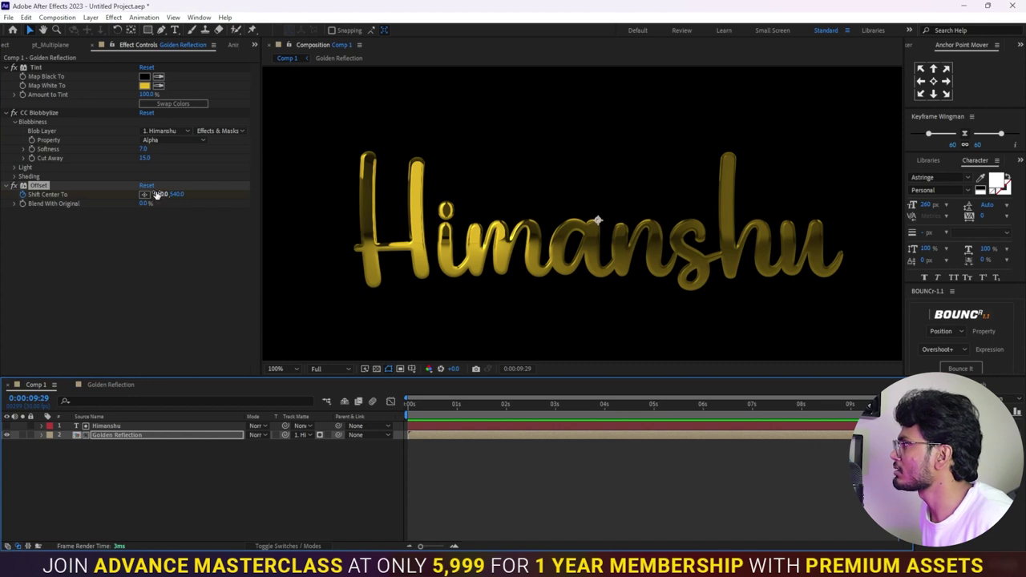
{"action": "mouse_move", "coordinate": [158, 195]}
{"action": "left_mouse_down"}
{"action": "mouse_move", "coordinate": [363, 222]}
{"action": "mouse_move", "coordinate": [380, 239]}
{"action": "left_mouse_up"}
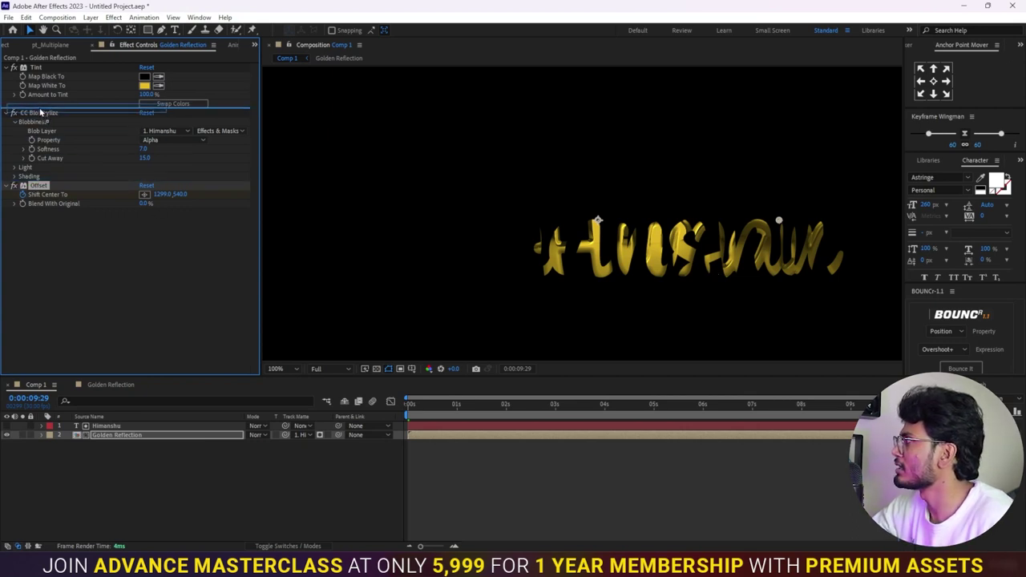
Move Offset above CC Blobbylize and preview the sliding gold reflection from the start.
{"action": "left_click_drag", "start_coordinate": [27, 186], "coordinate": [42, 112]}
{"action": "left_click_drag", "start_coordinate": [497, 411], "coordinate": [404, 409]}
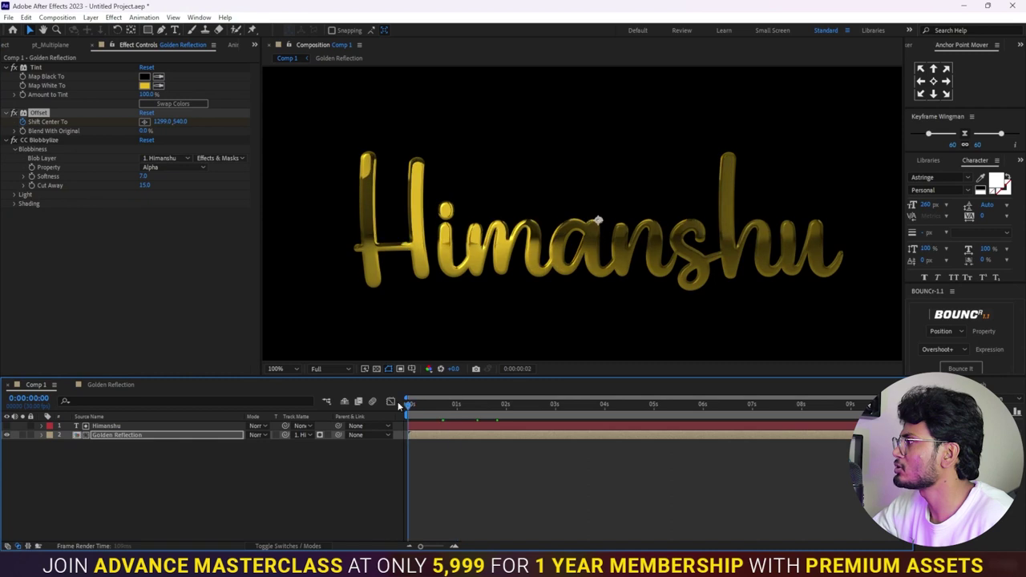
{"action": "key", "text": "space"}
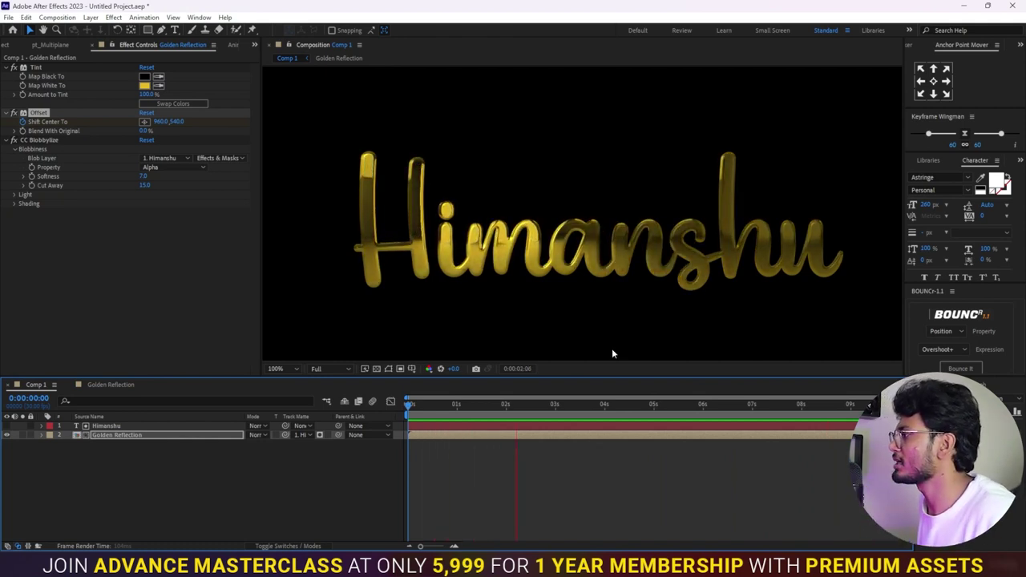
{"action": "key", "text": "space"}
{"action": "key", "text": "ctrl+space"}
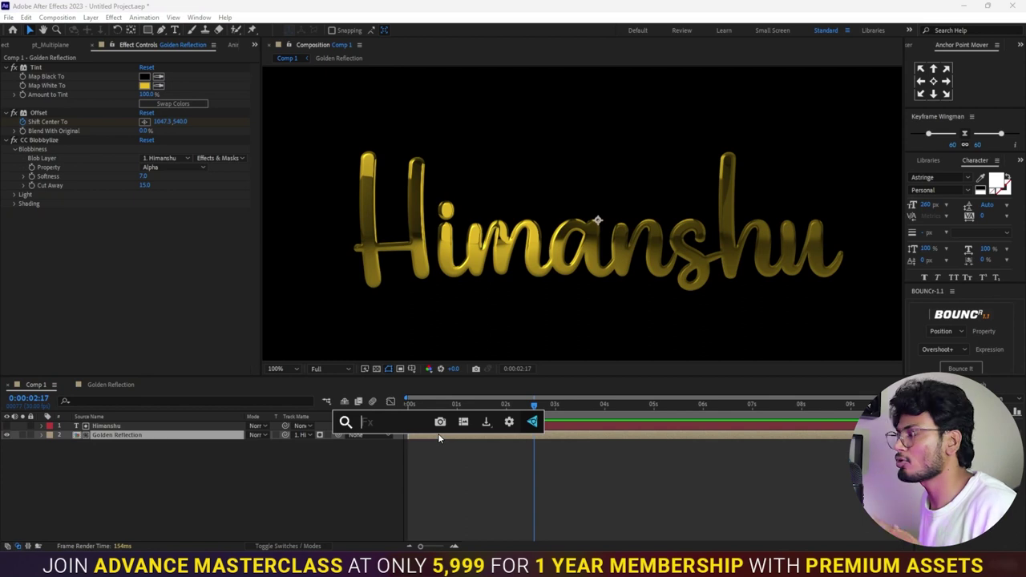
Add Curves to Golden Reflection with the RGB curve raised to brighten the gold lettering, then preview.
{"action": "type", "text": "cur"}
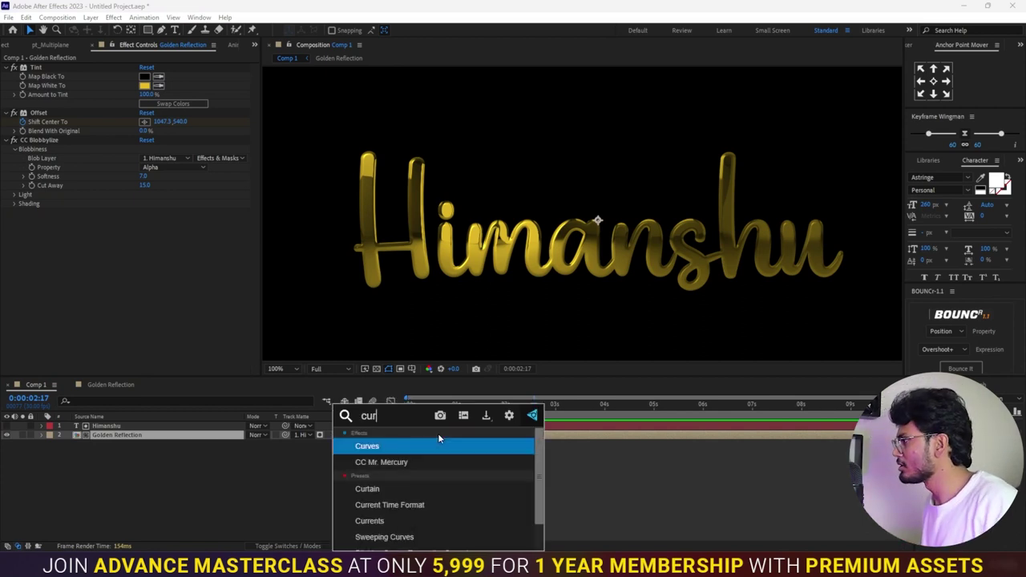
{"action": "key", "text": "Return"}
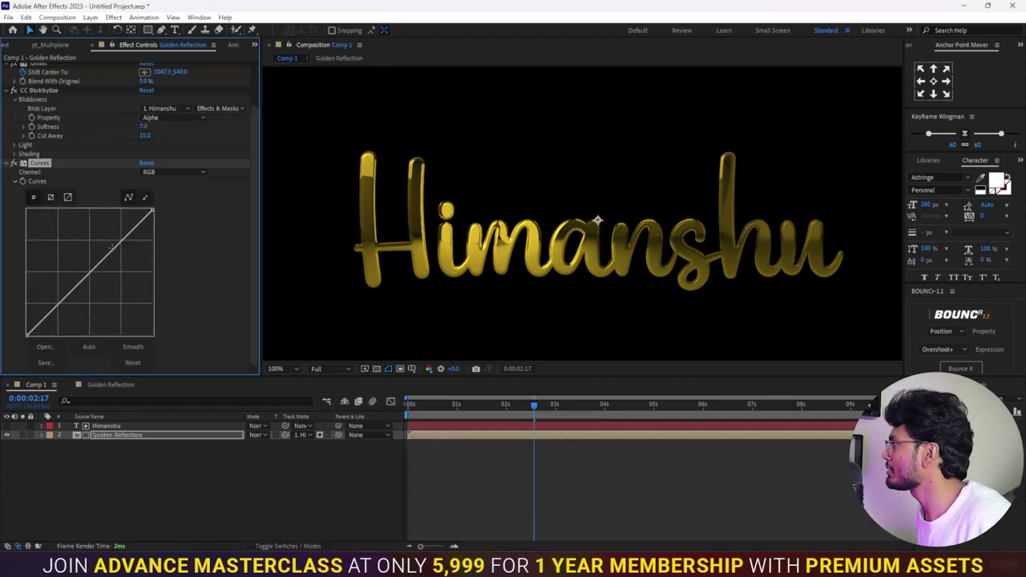
{"action": "left_click_drag", "start_coordinate": [115, 247], "coordinate": [105, 232]}
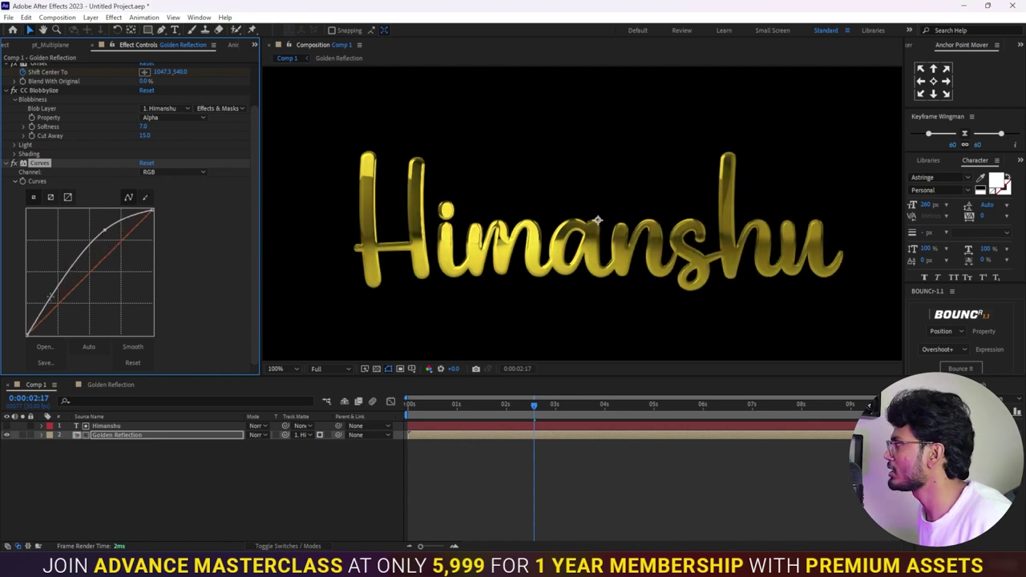
{"action": "left_click_drag", "start_coordinate": [51, 298], "coordinate": [54, 300]}
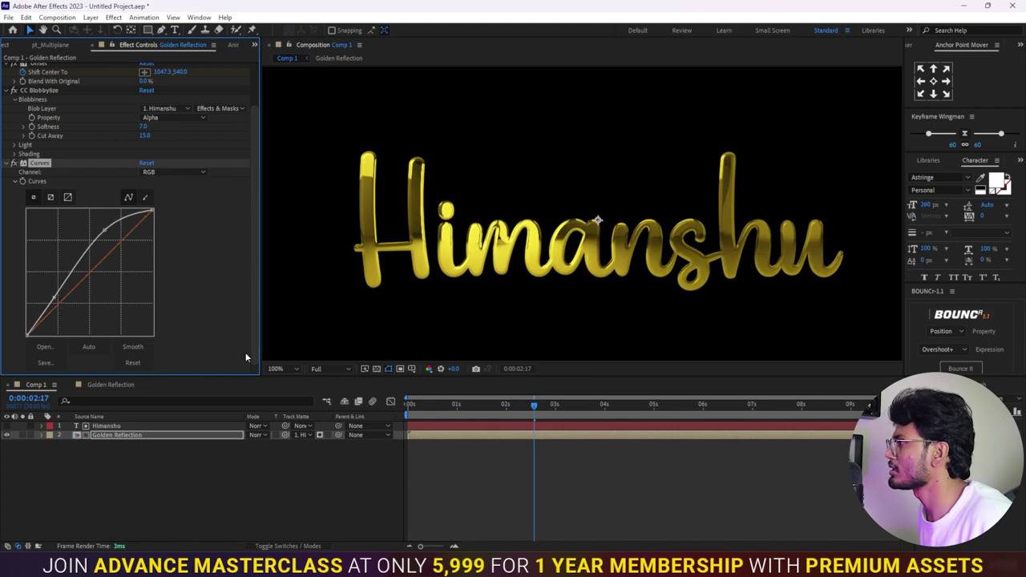
{"action": "left_click_drag", "start_coordinate": [439, 404], "coordinate": [409, 404]}
{"action": "key", "text": "space"}
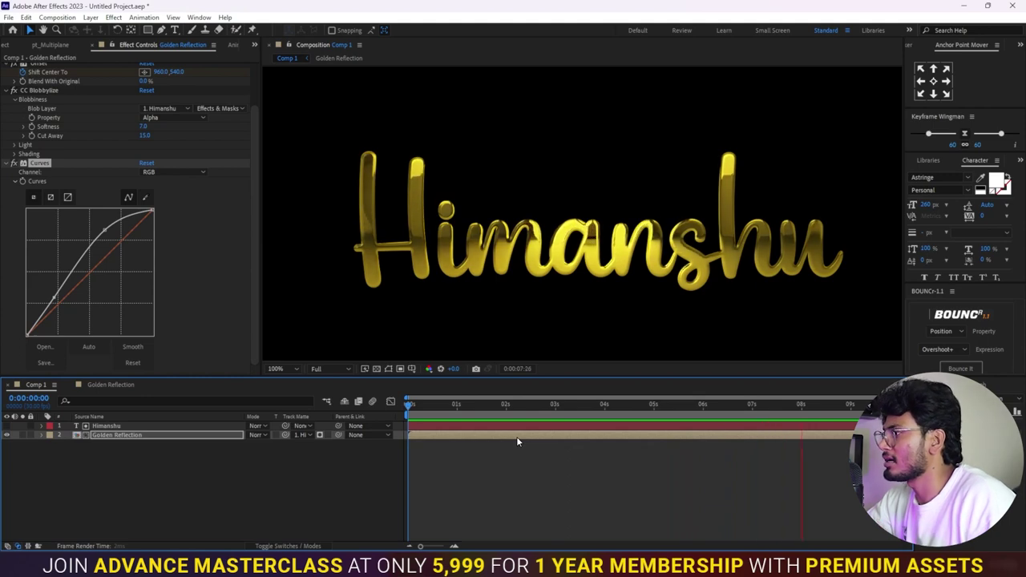
{"action": "key", "text": "ctrl+0"}
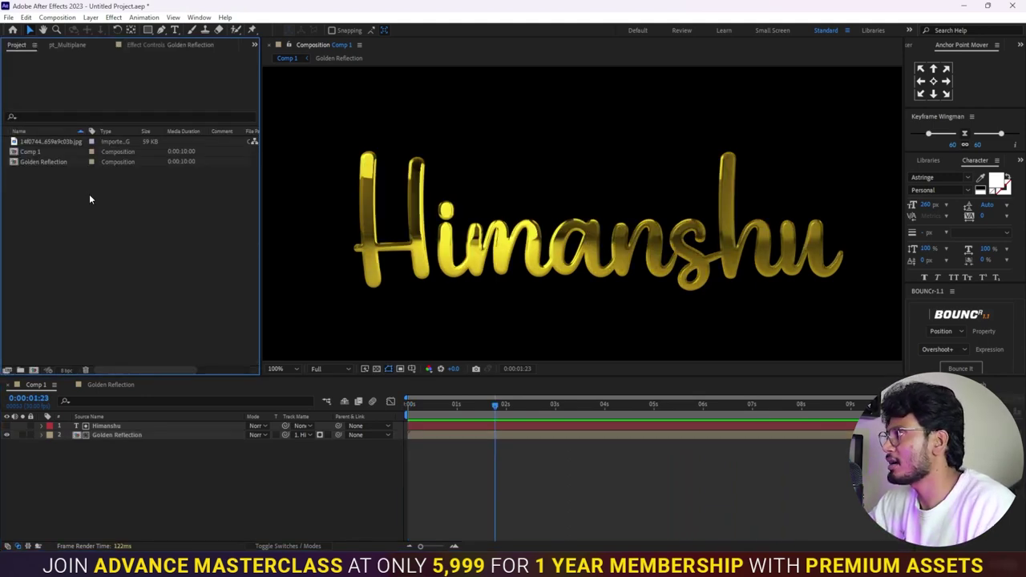
Replace the title's text with the new surname, zoom the viewer to 50% and preview the shine.
{"action": "left_click", "coordinate": [474, 423]}
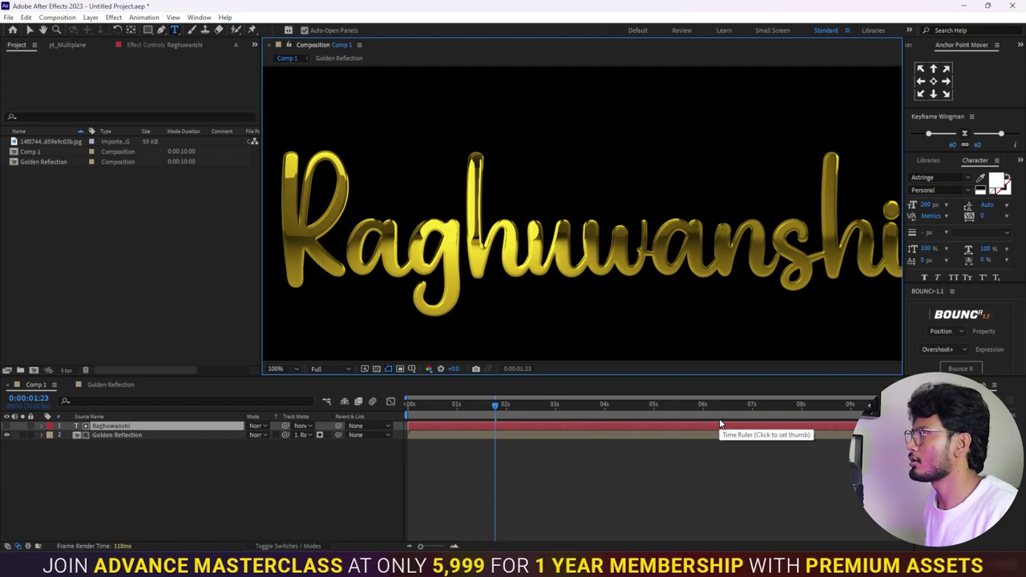
{"action": "left_click", "coordinate": [539, 449]}
{"action": "key", "text": "comma"}
{"action": "key", "text": "space"}
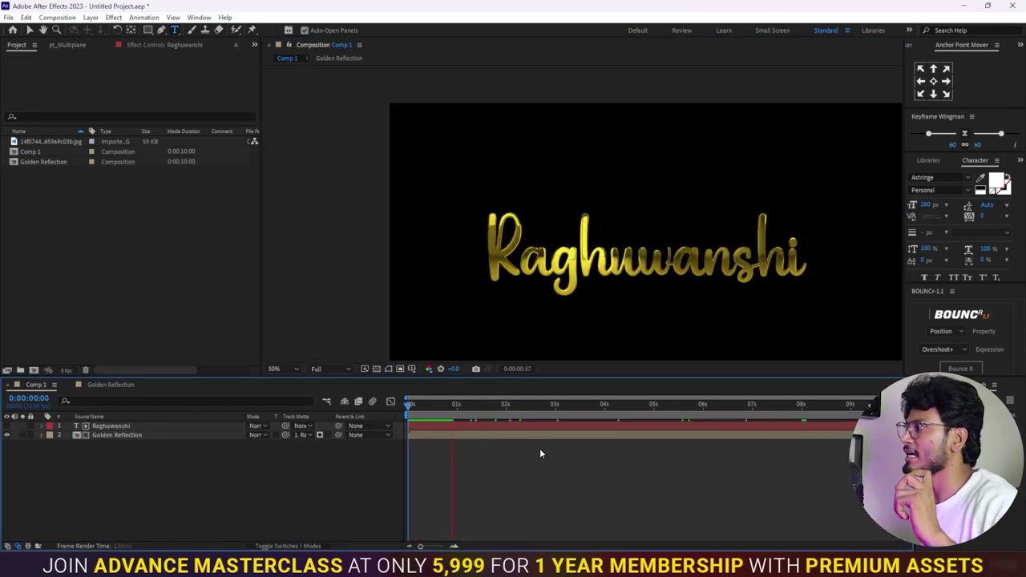
{"action": "key", "text": "space"}
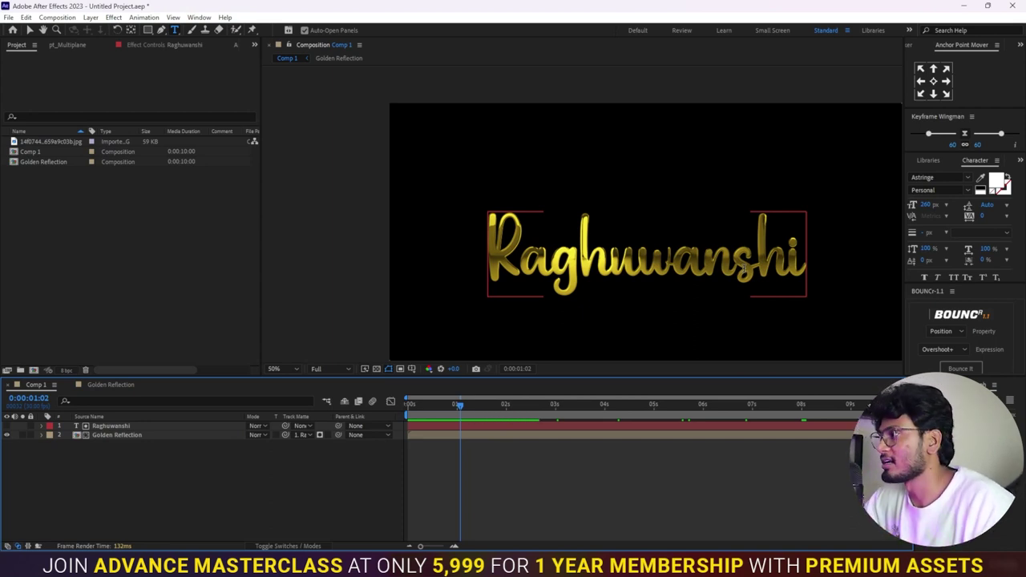
{"action": "left_click", "coordinate": [527, 462]}
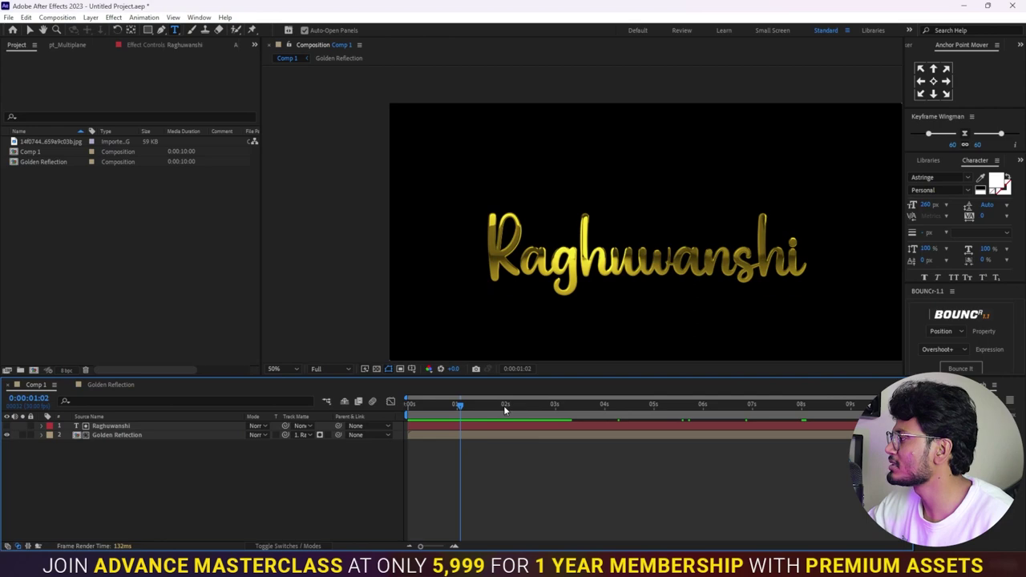
{"action": "left_click_drag", "start_coordinate": [506, 410], "coordinate": [456, 405]}
{"action": "key", "text": "alt+Tab"}
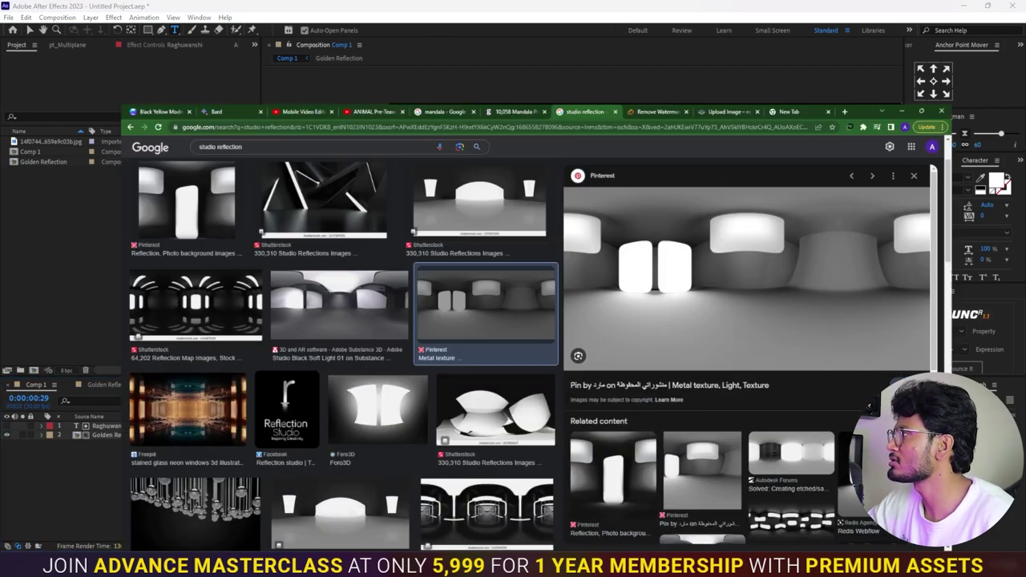
{"action": "left_click", "coordinate": [442, 8]}
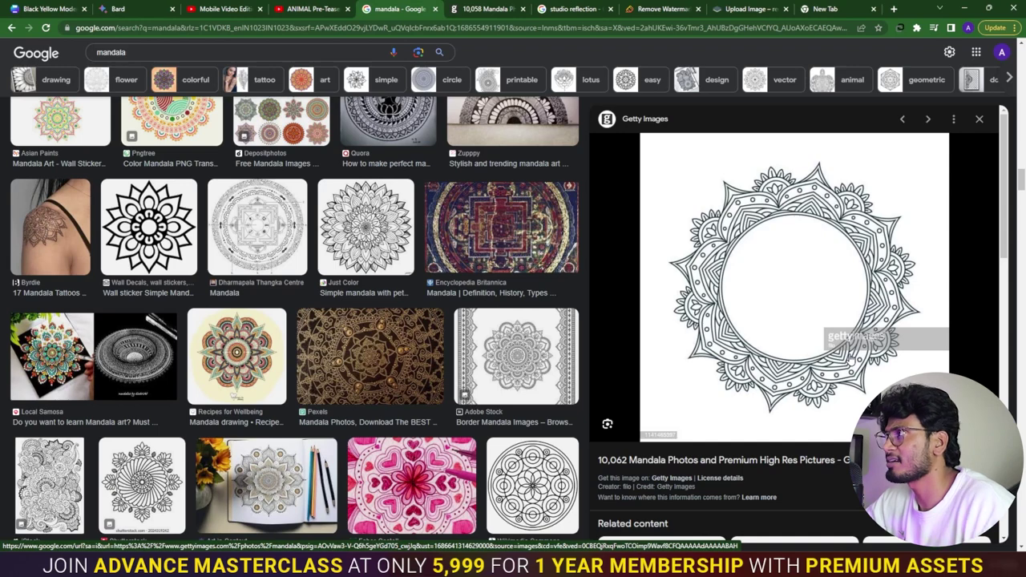
{"action": "left_click", "coordinate": [663, 9]}
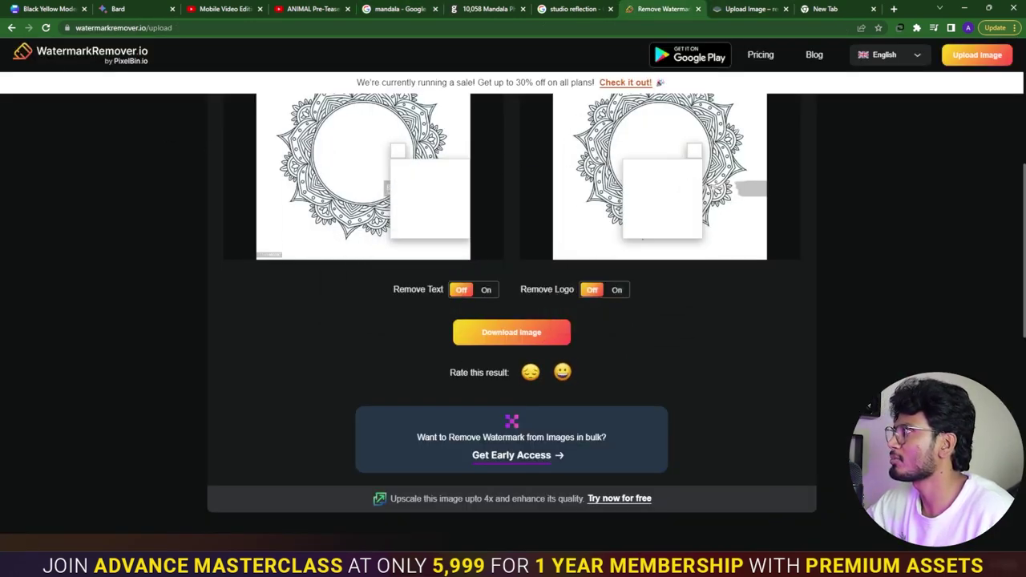
{"action": "left_click", "coordinate": [745, 8]}
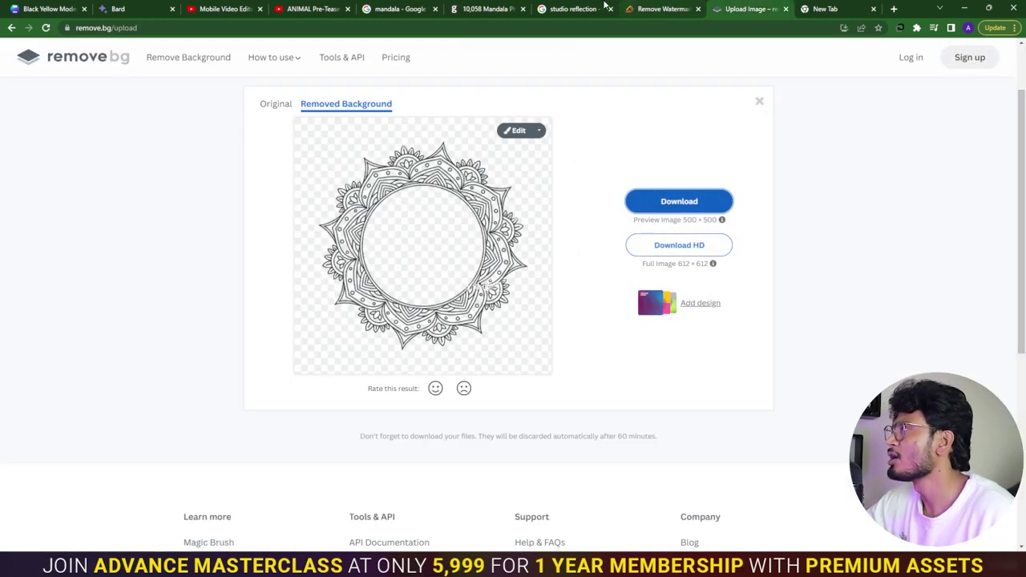
{"action": "left_click", "coordinate": [573, 9]}
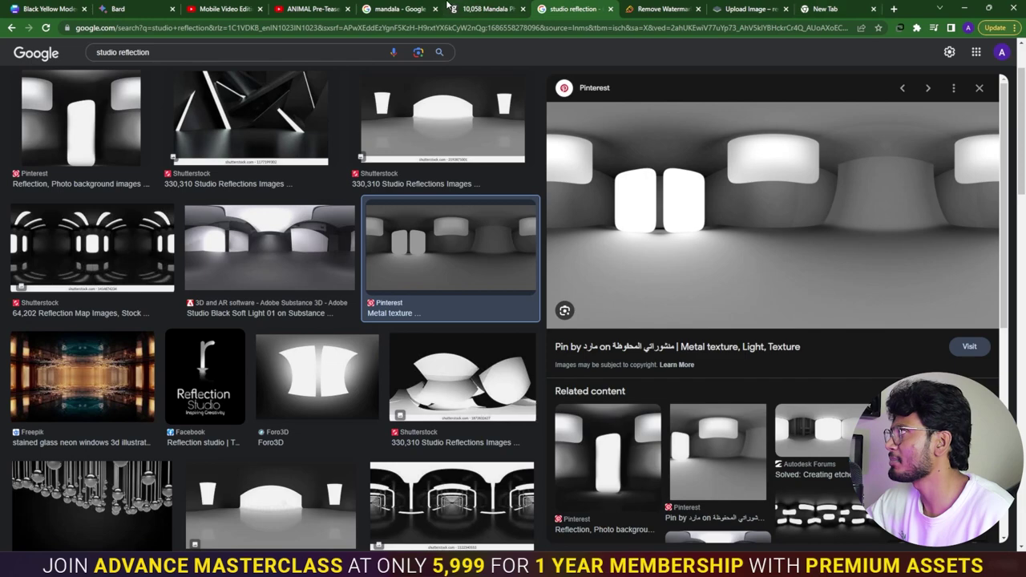
{"action": "left_click", "coordinate": [334, 8]}
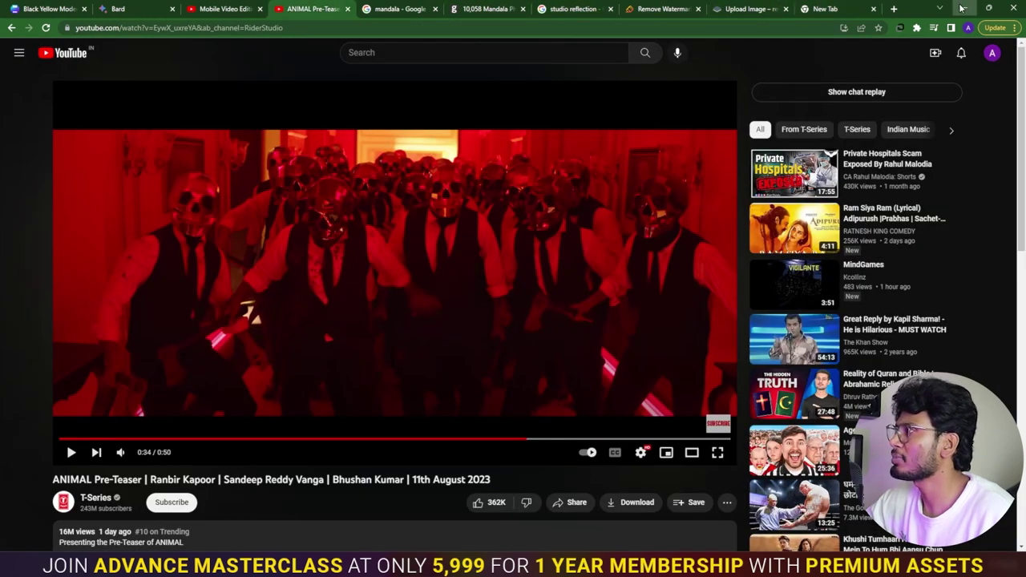
{"action": "left_click", "coordinate": [962, 8]}
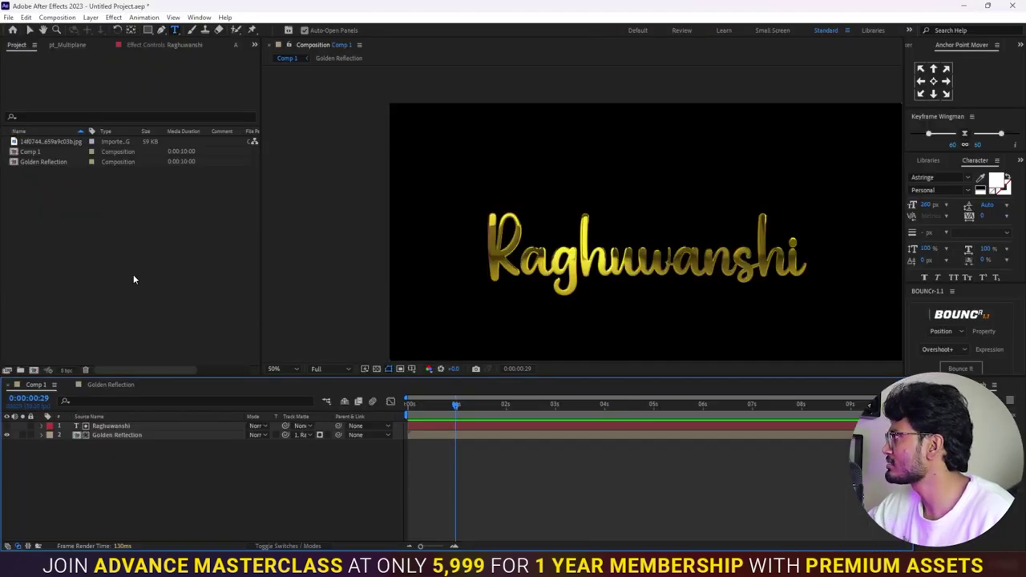
Import the background-removed mandala ring PNG and create a new empty 1920x1080 Comp 2.
{"action": "double_click", "coordinate": [133, 279]}
{"action": "left_click", "coordinate": [206, 132]}
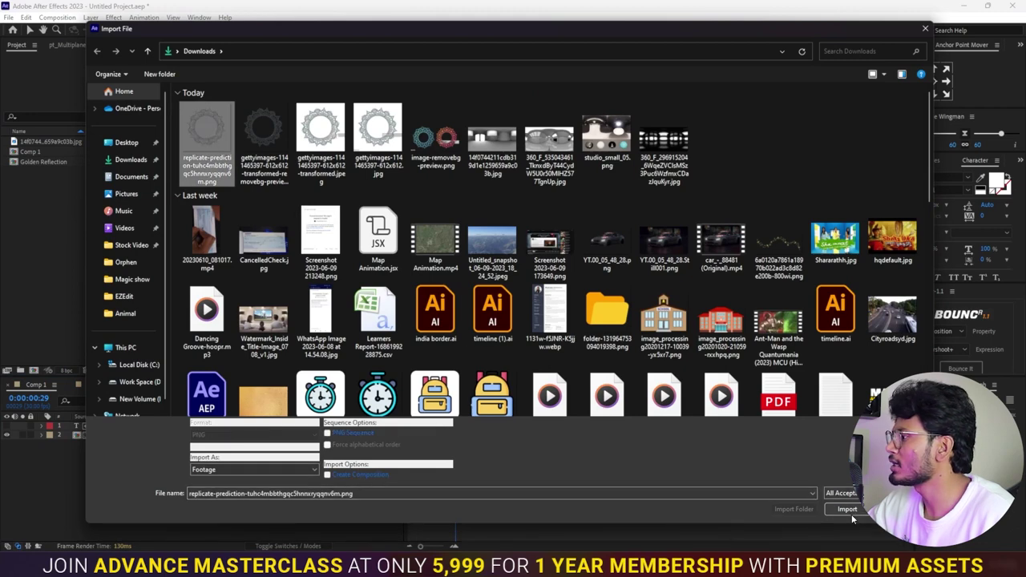
{"action": "left_click", "coordinate": [849, 510]}
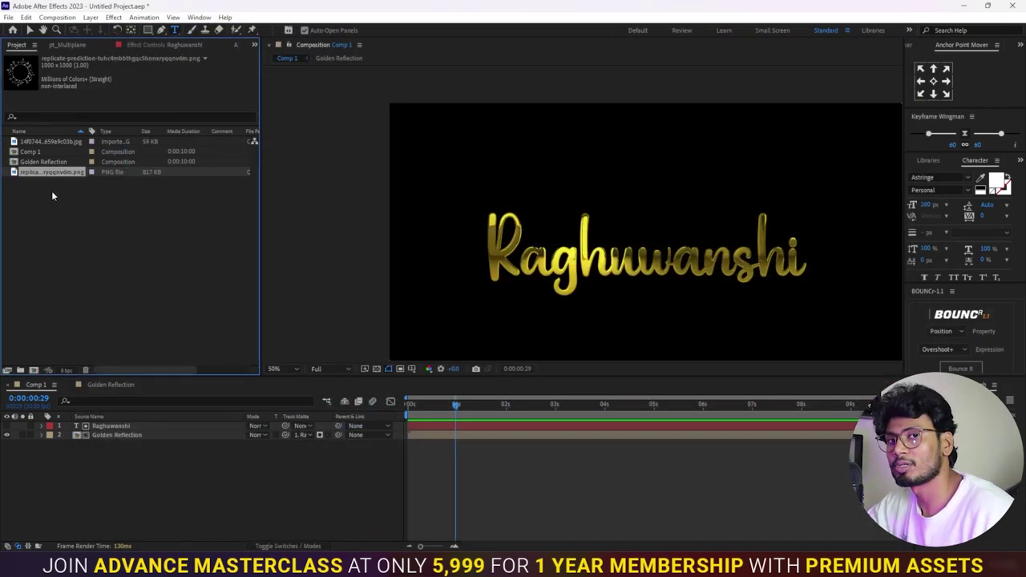
{"action": "left_click", "coordinate": [34, 369]}
{"action": "left_click", "coordinate": [665, 367]}
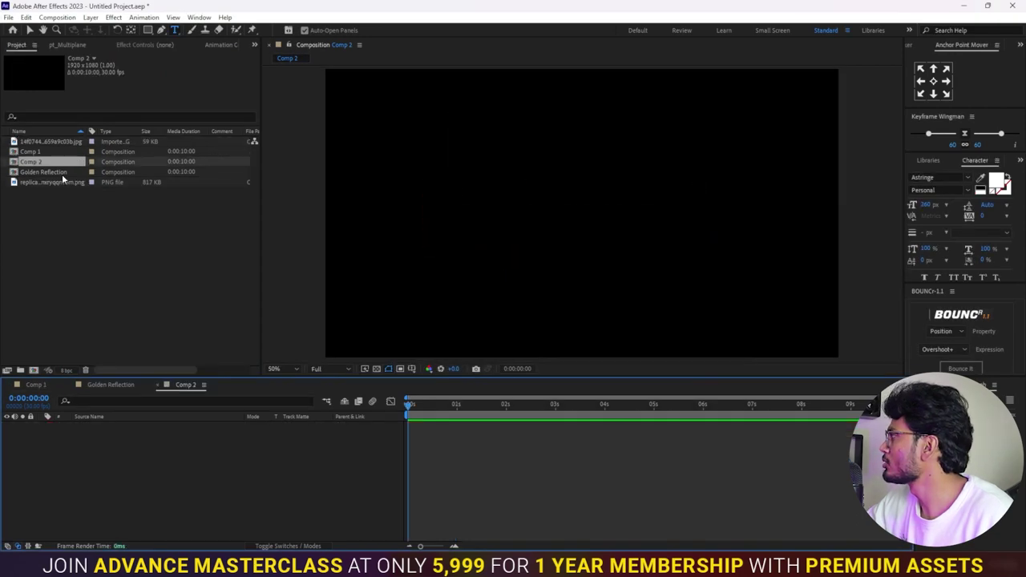
Add the mandala ring image as a layer in Comp 2.
{"action": "left_click", "coordinate": [40, 140]}
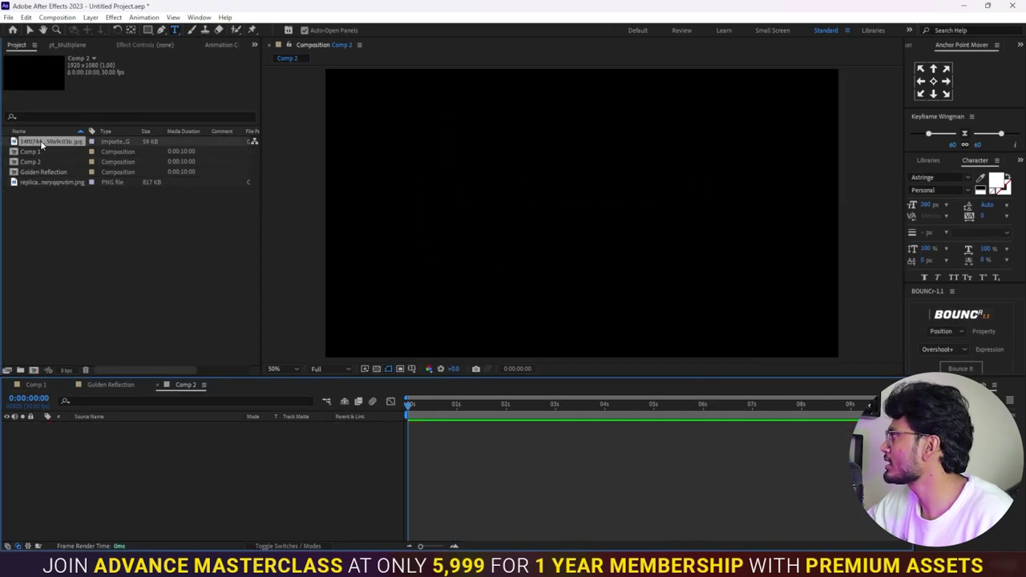
{"action": "left_click", "coordinate": [51, 184]}
{"action": "left_click_drag", "start_coordinate": [58, 187], "coordinate": [147, 448]}
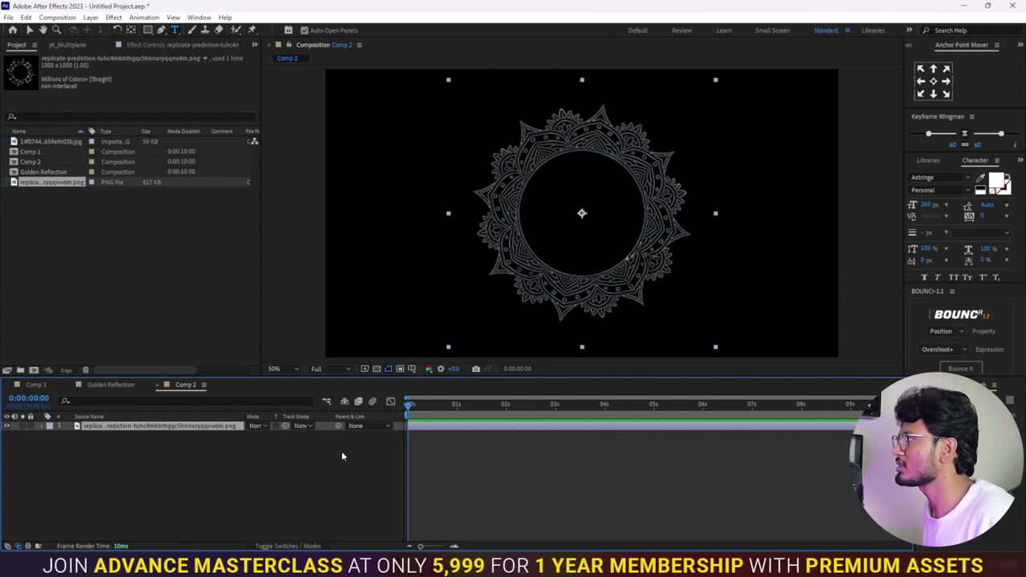
{"action": "left_click", "coordinate": [143, 456]}
{"action": "left_click", "coordinate": [150, 427]}
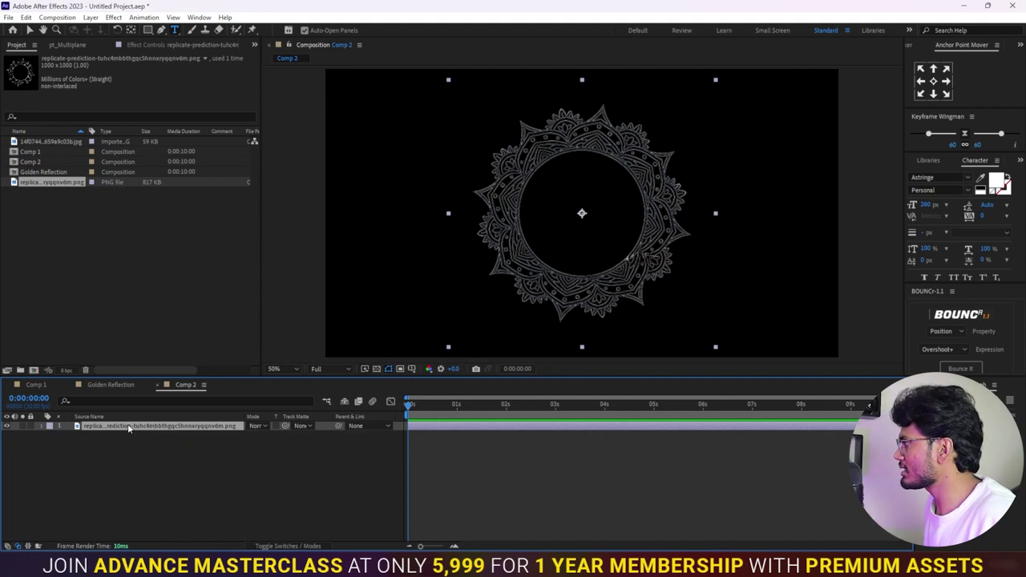
Keyframe the mandala's Rotation from 0° at the start to about 53° at the end, then play it back.
{"action": "key", "text": "r"}
{"action": "left_click", "coordinate": [68, 435]}
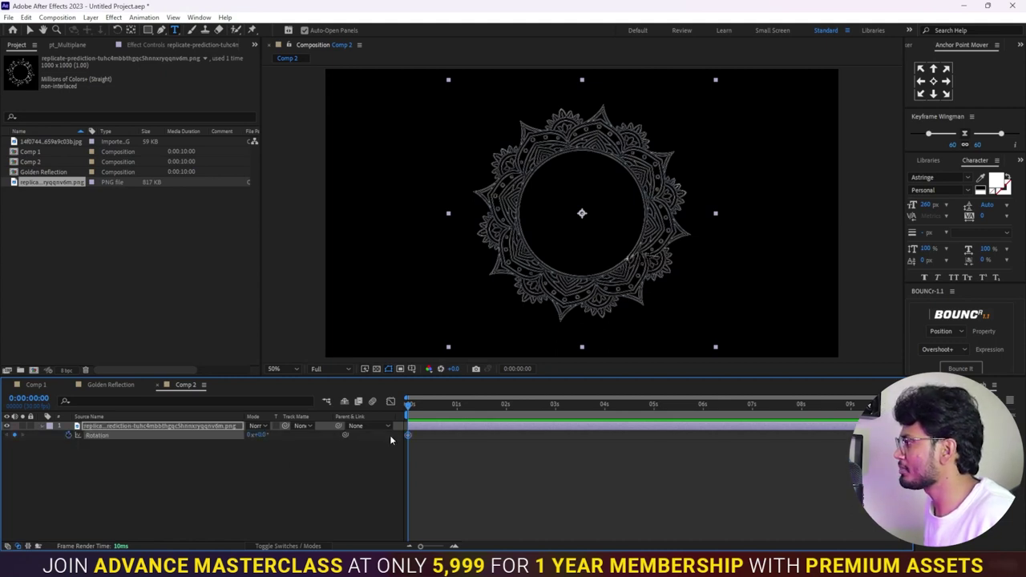
{"action": "left_click_drag", "start_coordinate": [538, 416], "coordinate": [869, 405]}
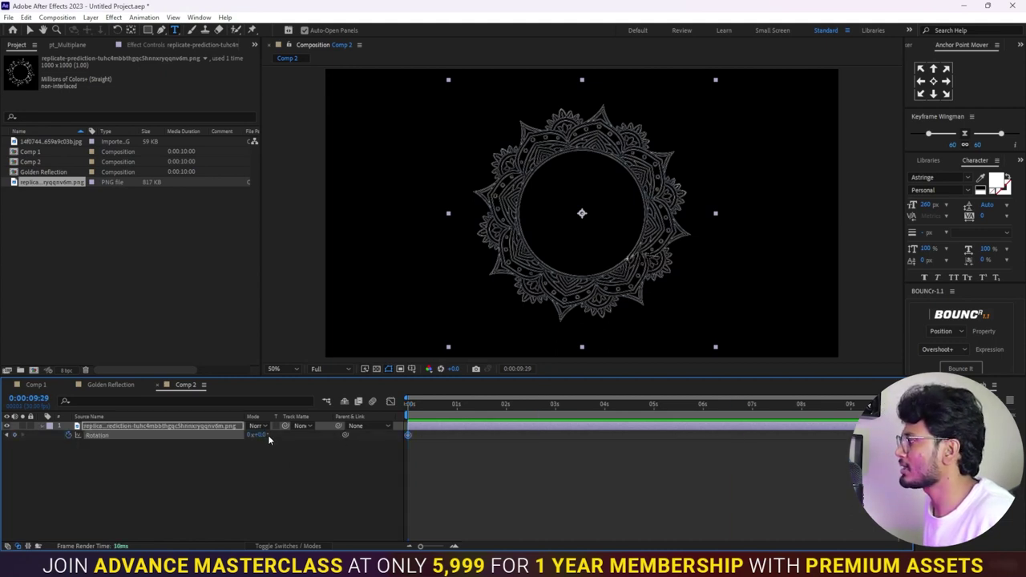
{"action": "left_click_drag", "start_coordinate": [269, 439], "coordinate": [294, 434]}
{"action": "key", "text": "space"}
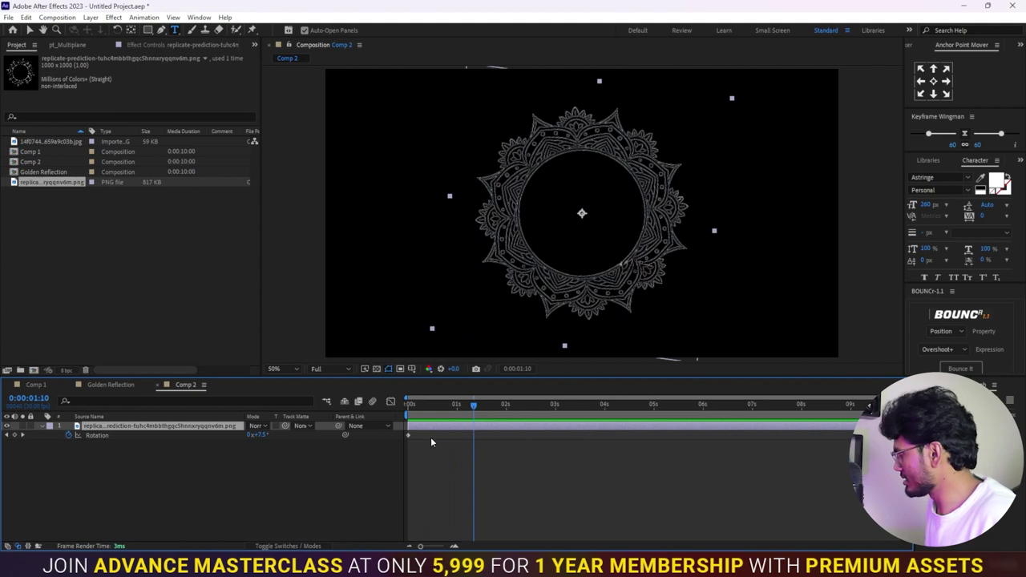
{"action": "left_click", "coordinate": [247, 479]}
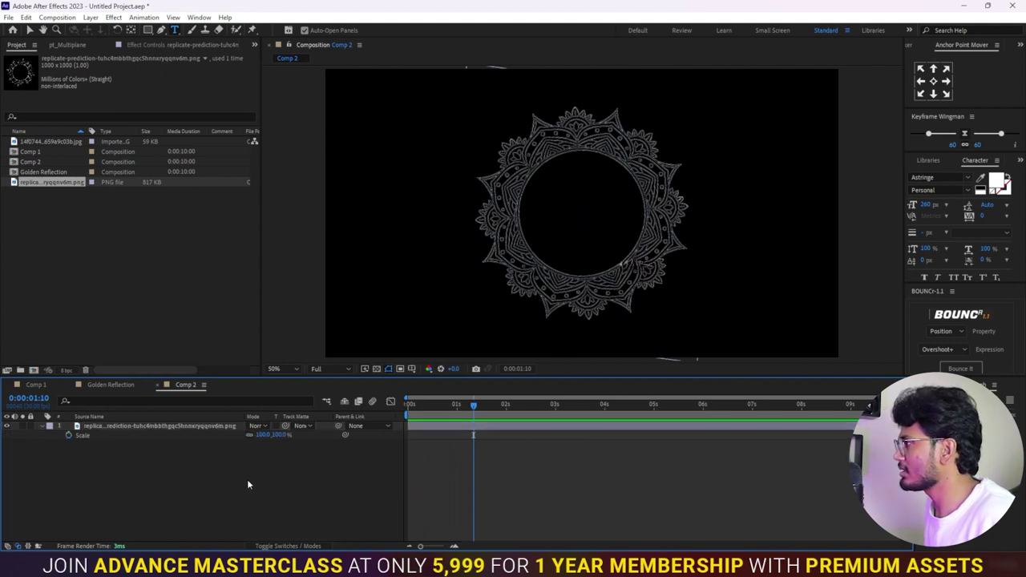
Scale the mandala ring from 100% up to 201% so it overflows the frame.
{"action": "left_click_drag", "start_coordinate": [261, 435], "coordinate": [321, 435]}
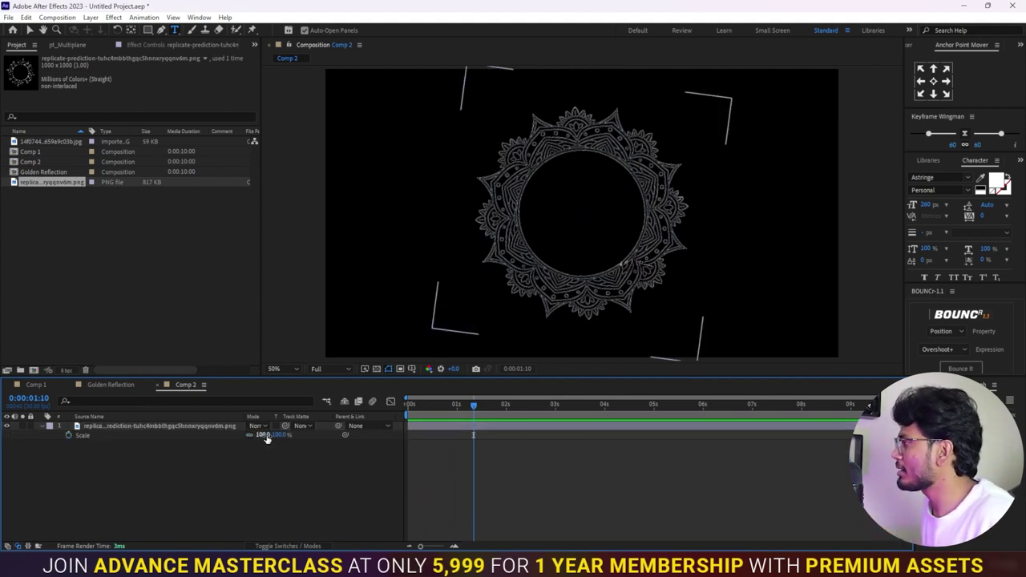
{"action": "left_click_drag", "start_coordinate": [473, 435], "coordinate": [473, 435]}
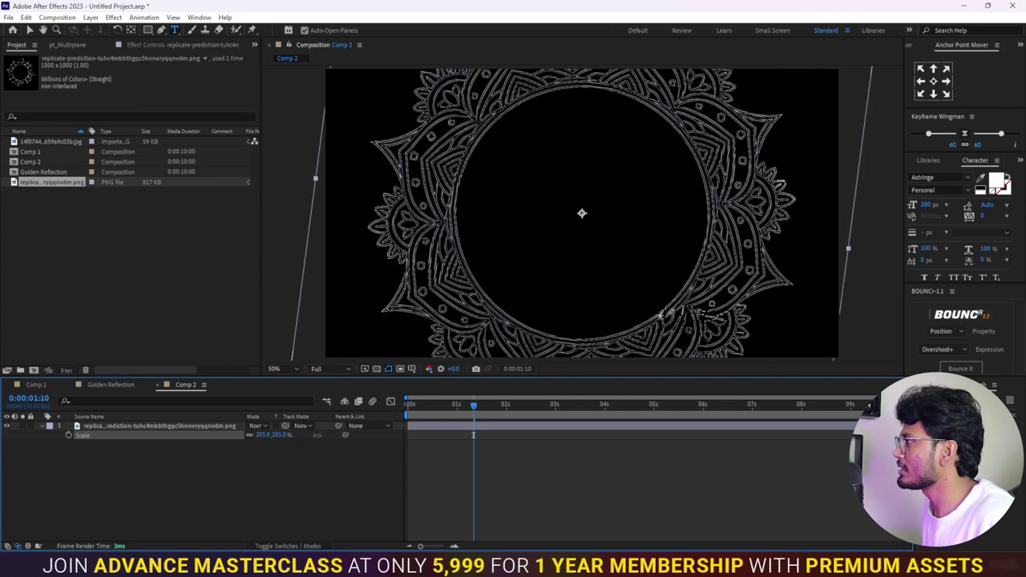
{"action": "left_click", "coordinate": [514, 426]}
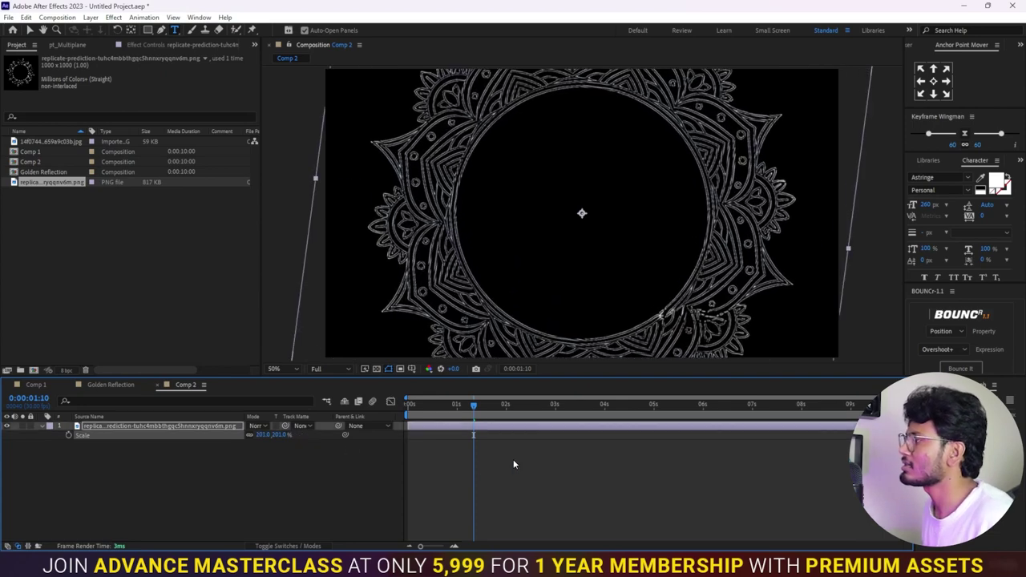
{"action": "key", "text": "Home"}
{"action": "left_click", "coordinate": [420, 455]}
{"action": "left_click", "coordinate": [433, 425]}
{"action": "key", "text": "ctrl+space"}
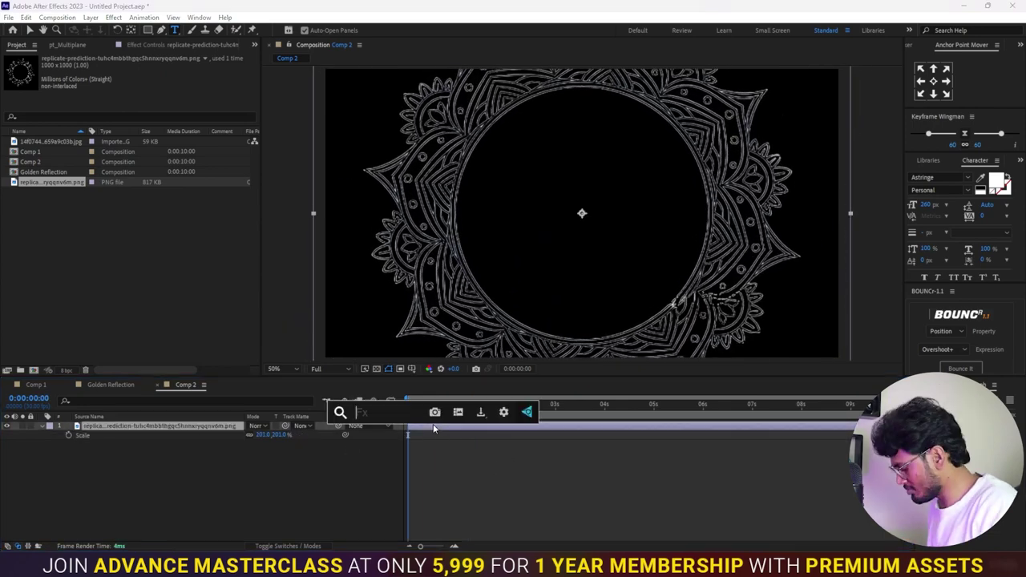
Apply a Tint effect to the mandala layer, leaving its white mapping unchanged.
{"action": "type", "text": "tin"}
{"action": "key", "text": "Return"}
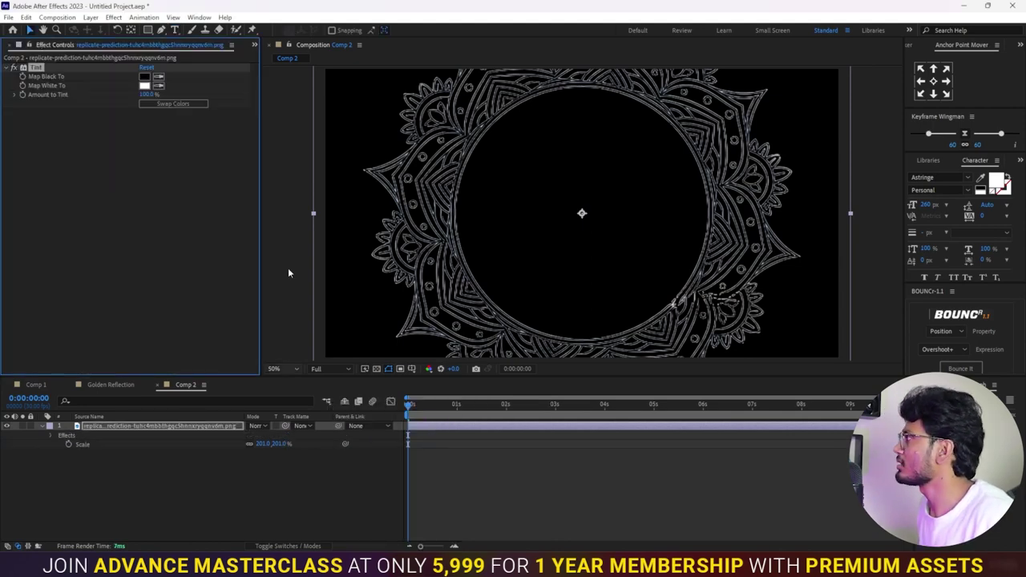
{"action": "left_click", "coordinate": [146, 86]}
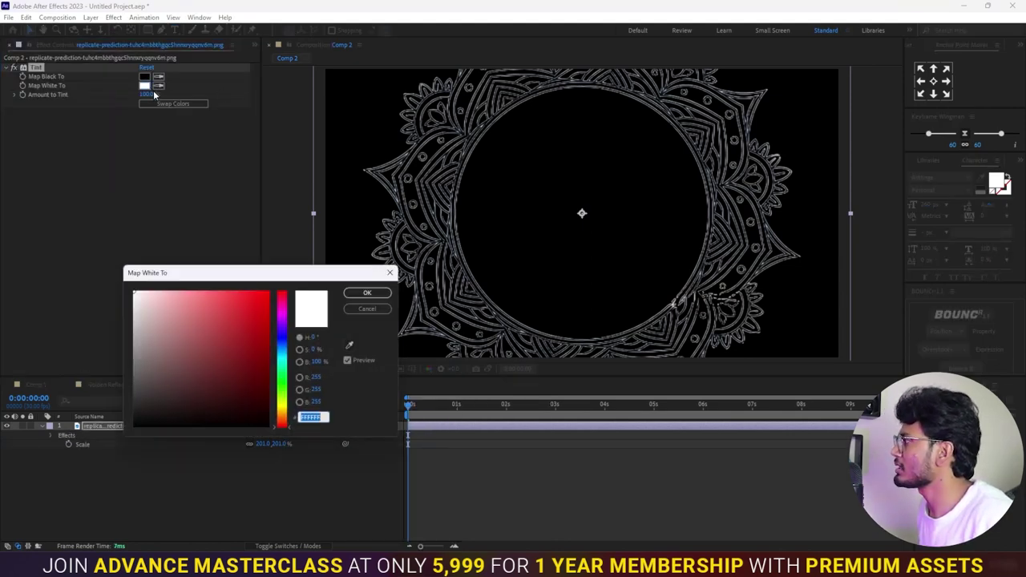
{"action": "left_click", "coordinate": [368, 292]}
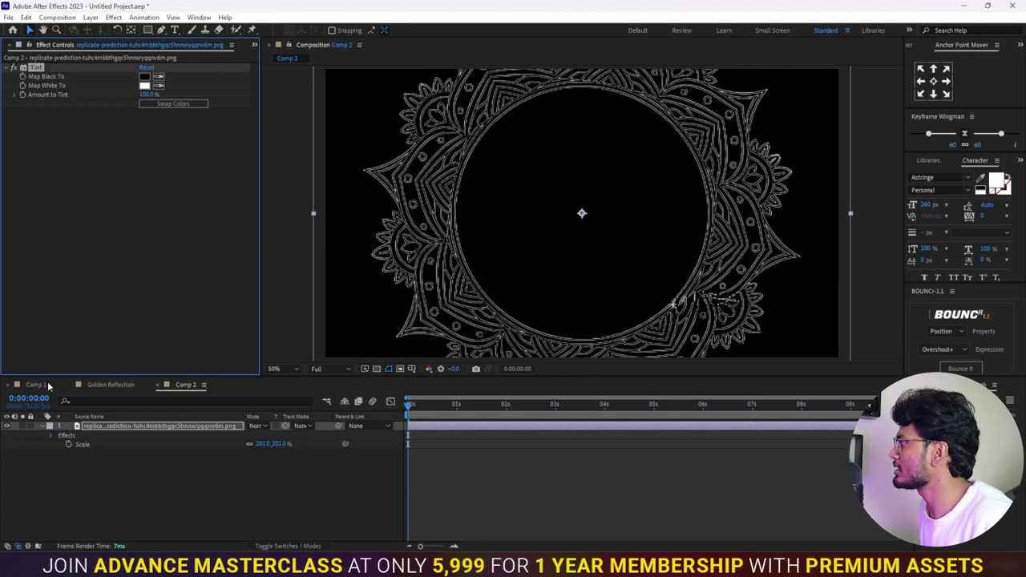
Copy the gold Tint from Golden Reflection in Comp 1 and paste it onto the Comp 2 mandala.
{"action": "left_click", "coordinate": [36, 385]}
{"action": "left_click", "coordinate": [116, 435]}
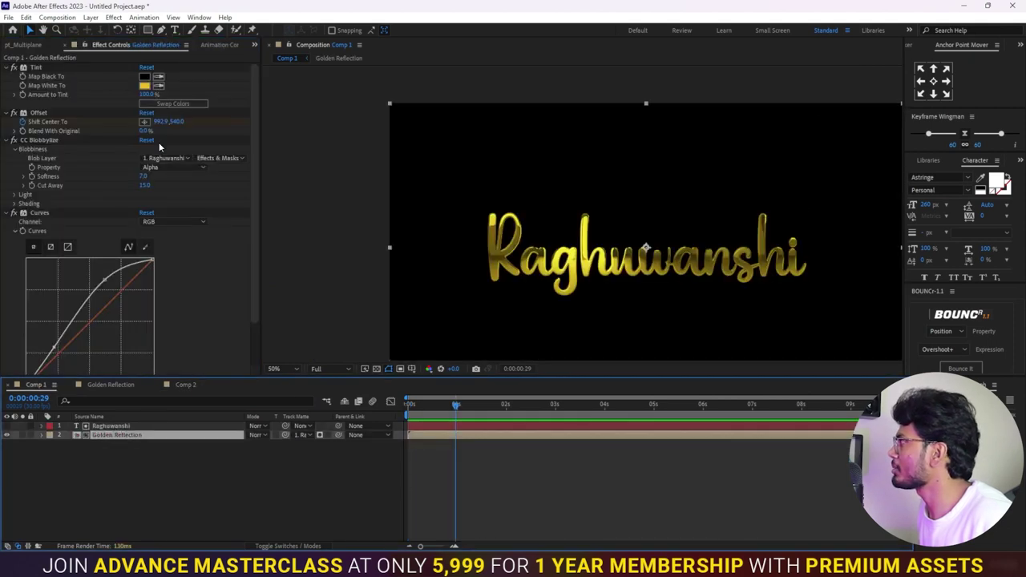
{"action": "left_click", "coordinate": [32, 69]}
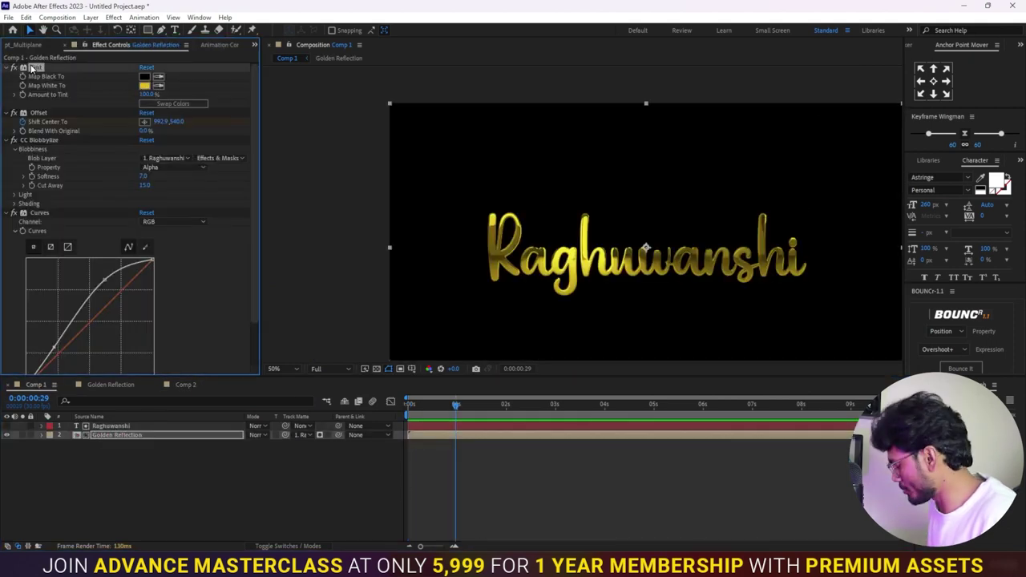
{"action": "left_click", "coordinate": [185, 384]}
{"action": "key", "text": "ctrl+v"}
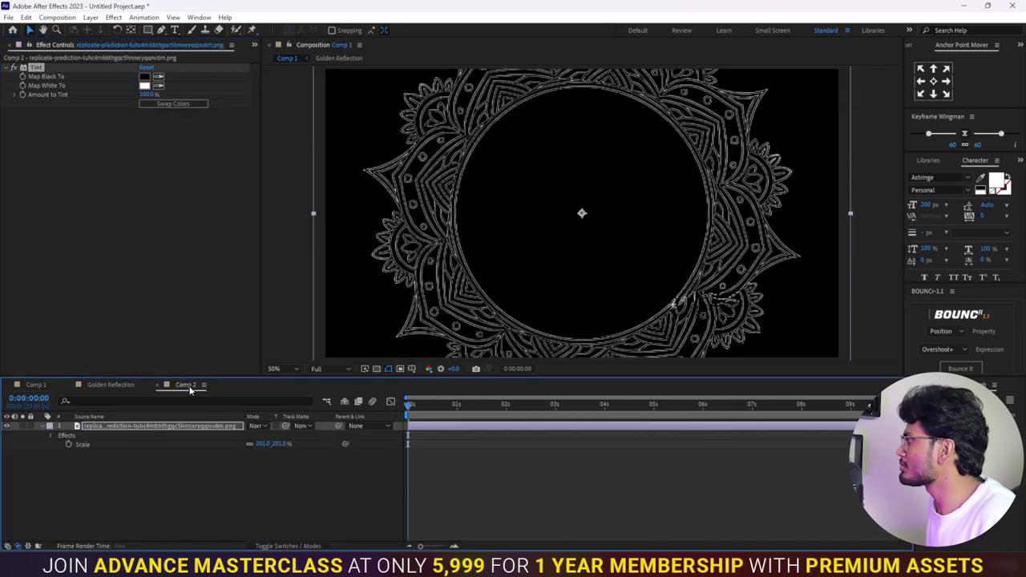
{"action": "left_click", "coordinate": [511, 512]}
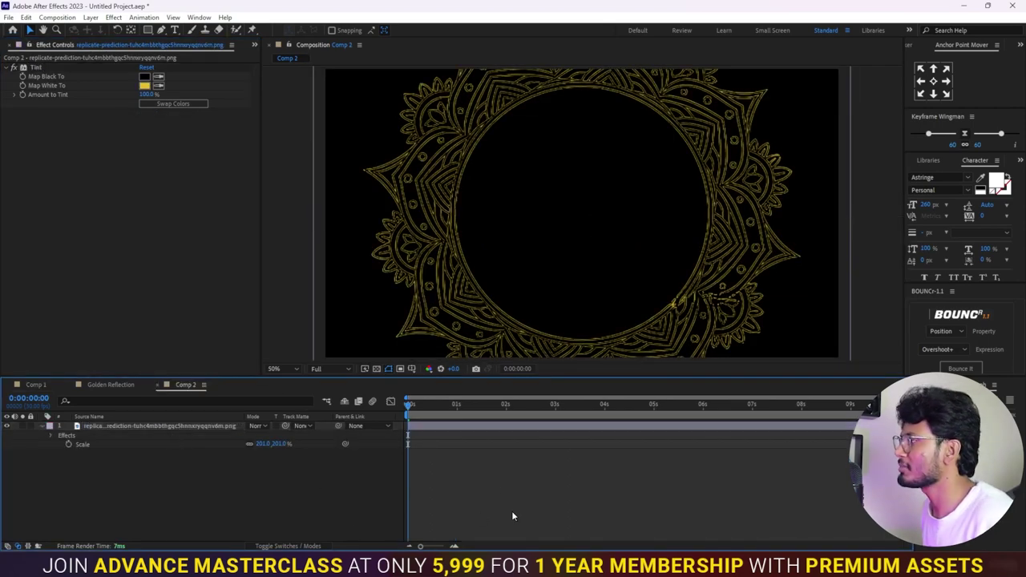
{"action": "left_click", "coordinate": [445, 428]}
{"action": "key", "text": "ctrl+space"}
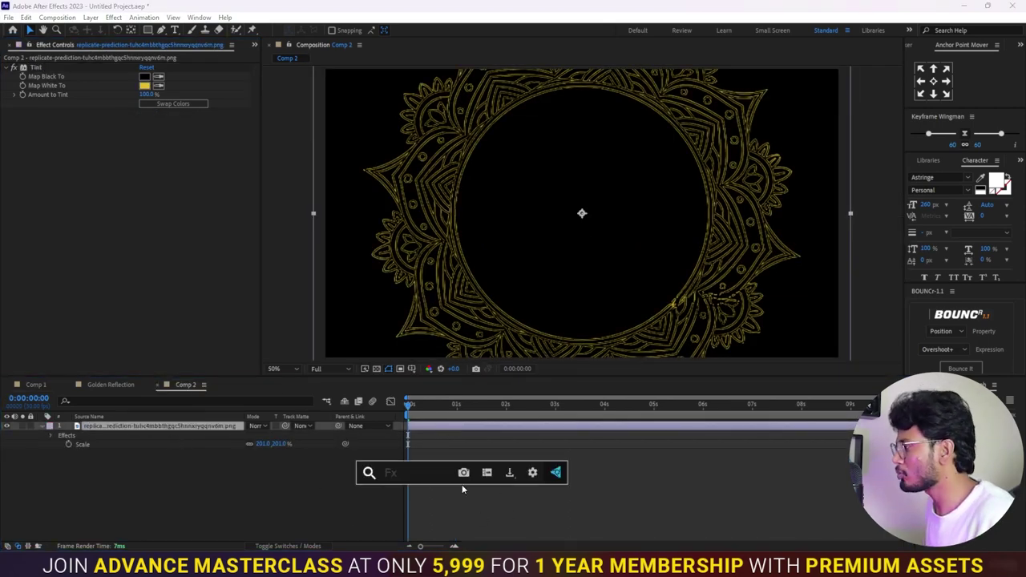
Add CC Blobbylize to the mandala with itself as blob layer, Alpha property and Softness 0.
{"action": "type", "text": "cc"}
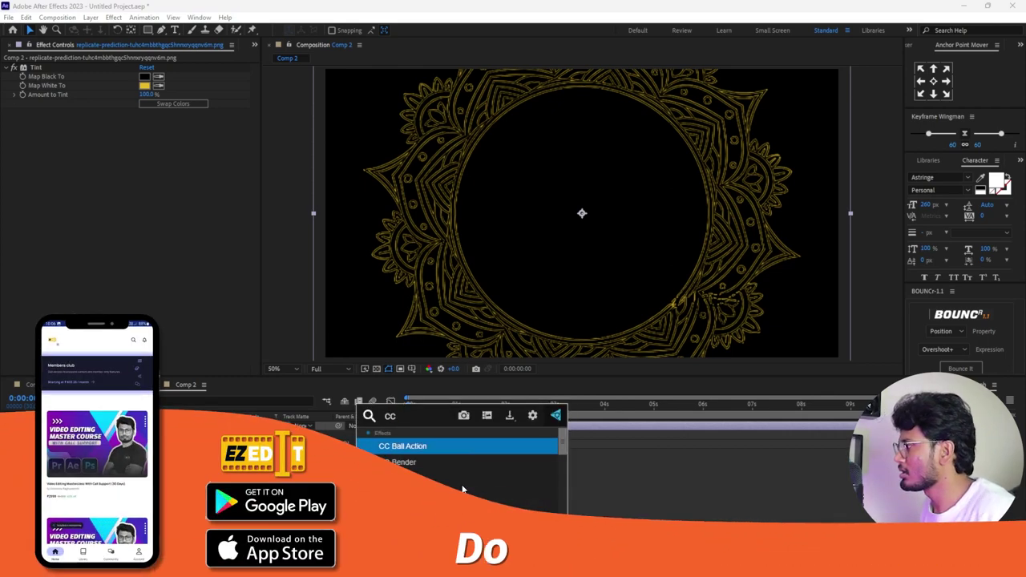
{"action": "type", "text": "c"}
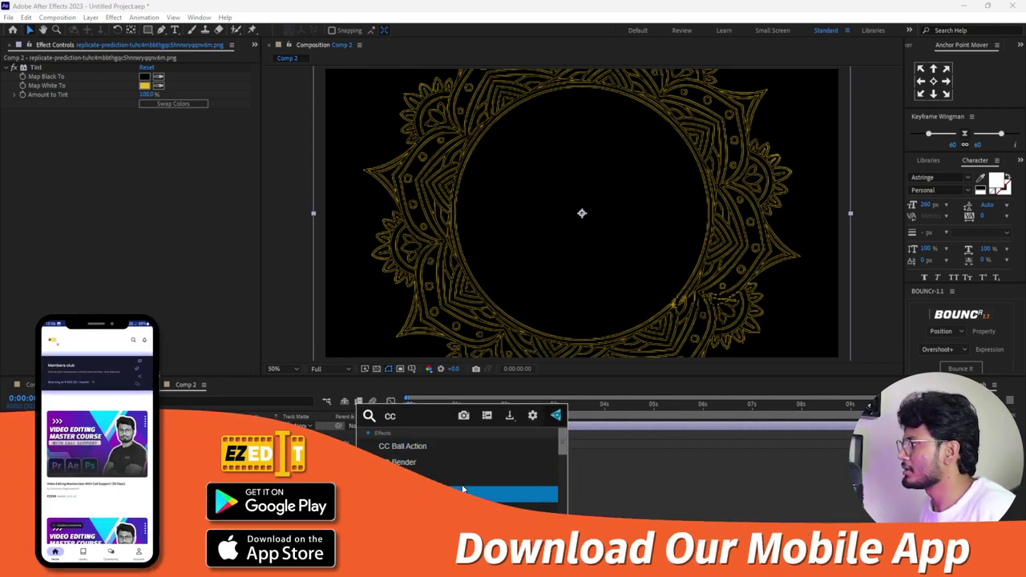
{"action": "left_click", "coordinate": [463, 481]}
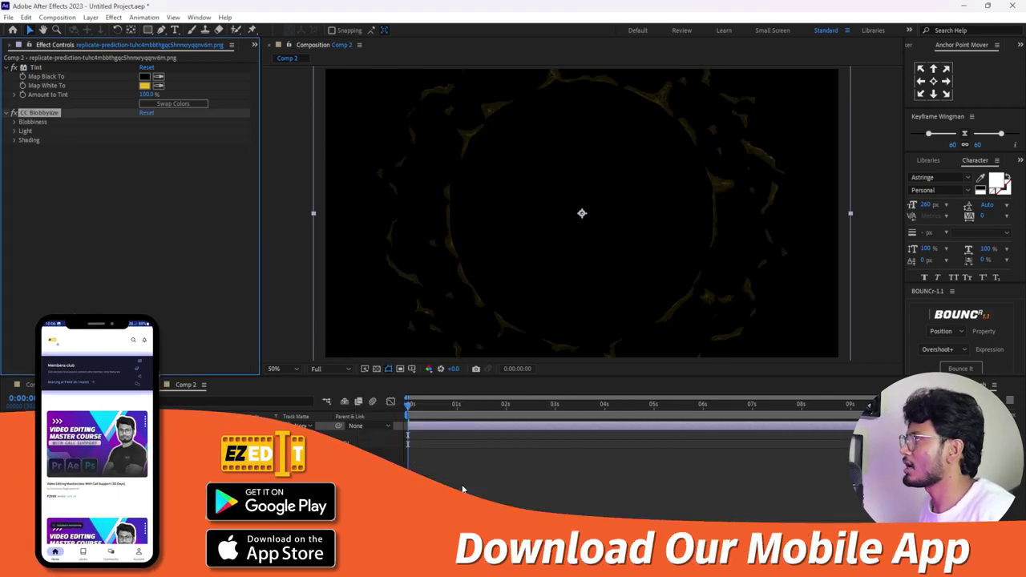
{"action": "left_click", "coordinate": [15, 122]}
{"action": "left_click", "coordinate": [172, 131]}
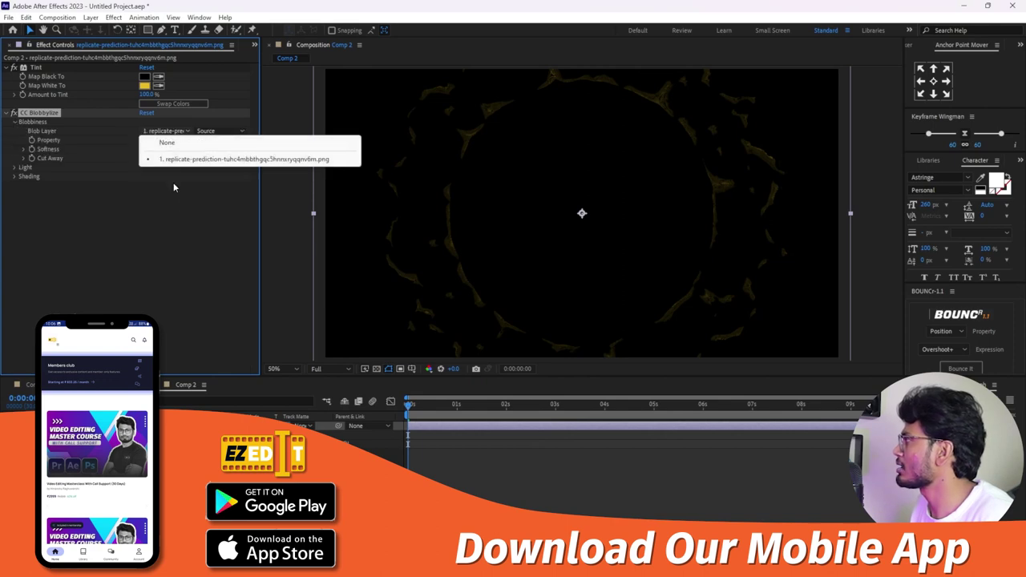
{"action": "left_click", "coordinate": [190, 159]}
{"action": "left_click", "coordinate": [167, 142]}
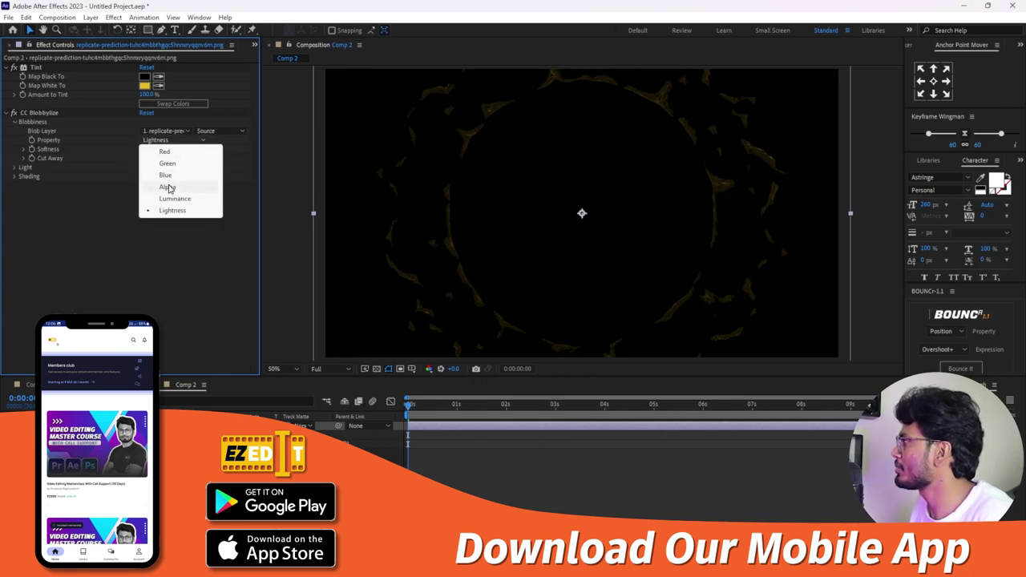
{"action": "left_click", "coordinate": [168, 184]}
{"action": "type", "text": "0"}
{"action": "key", "text": "Return"}
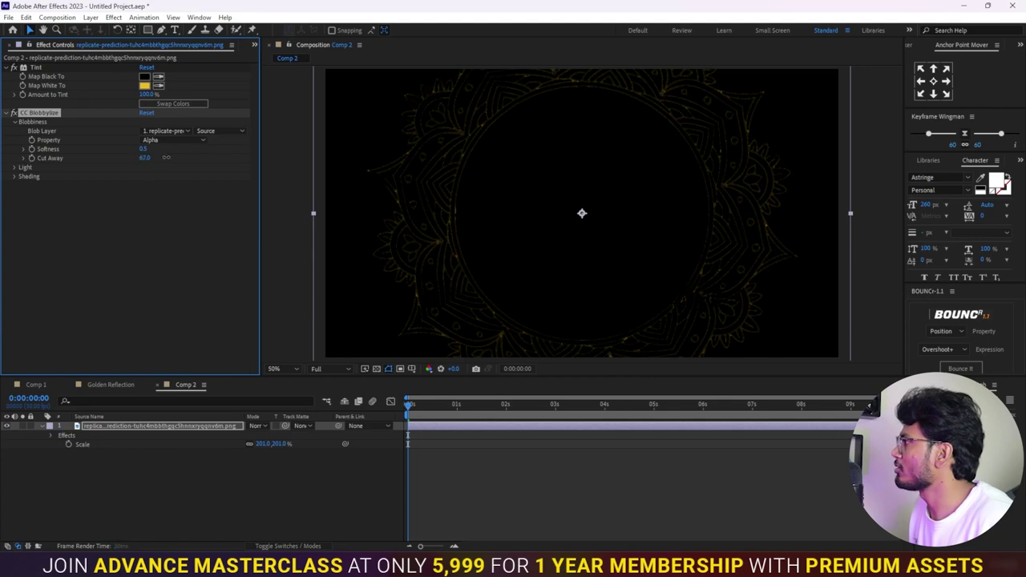
Tune Cut Away to 5.0 and Softness to 2.9, and switch the blob source to Masks, keeping Alpha.
{"action": "left_click_drag", "start_coordinate": [147, 159], "coordinate": [107, 166]}
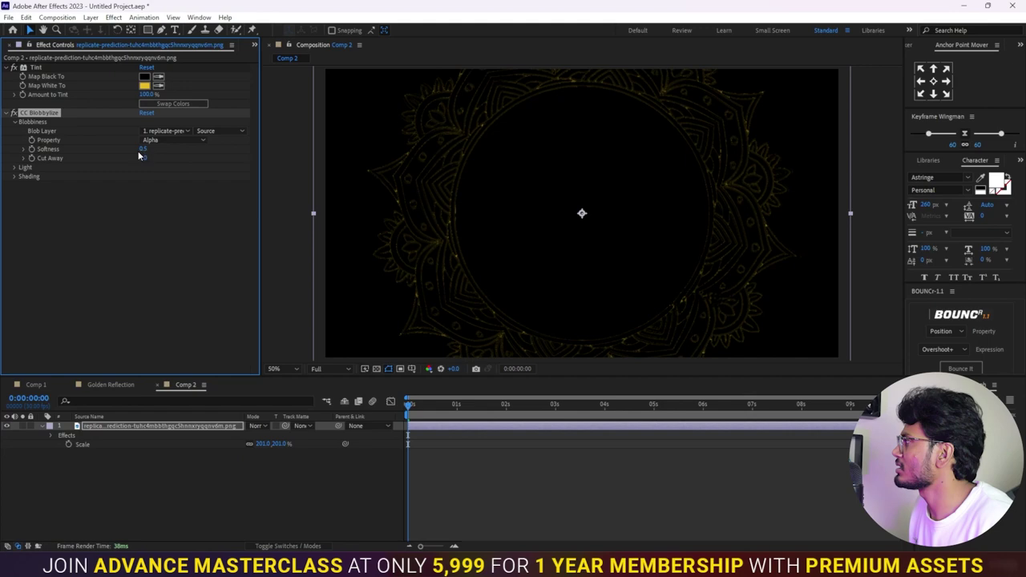
{"action": "left_click_drag", "start_coordinate": [142, 150], "coordinate": [162, 150]}
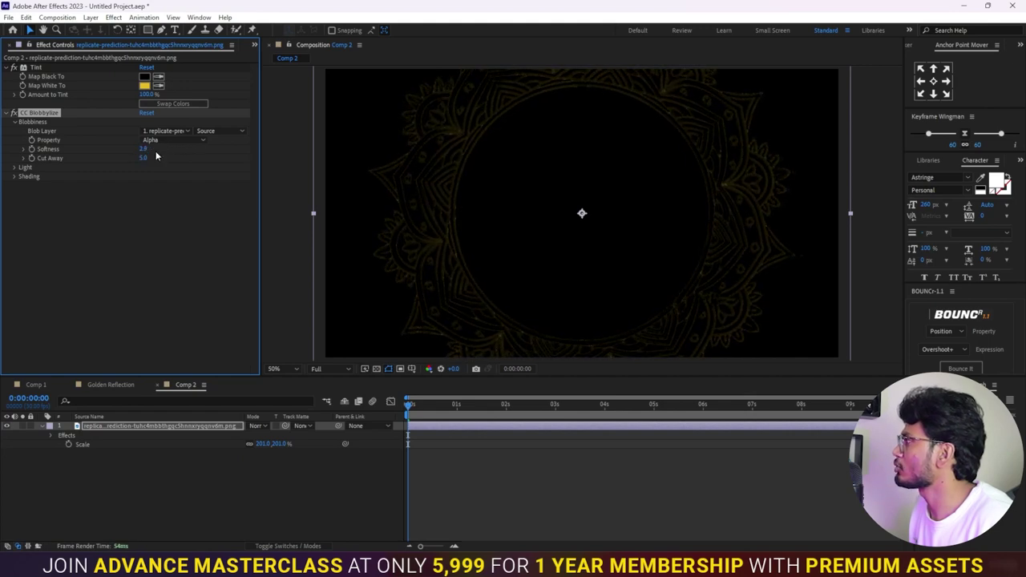
{"action": "left_click", "coordinate": [220, 133]}
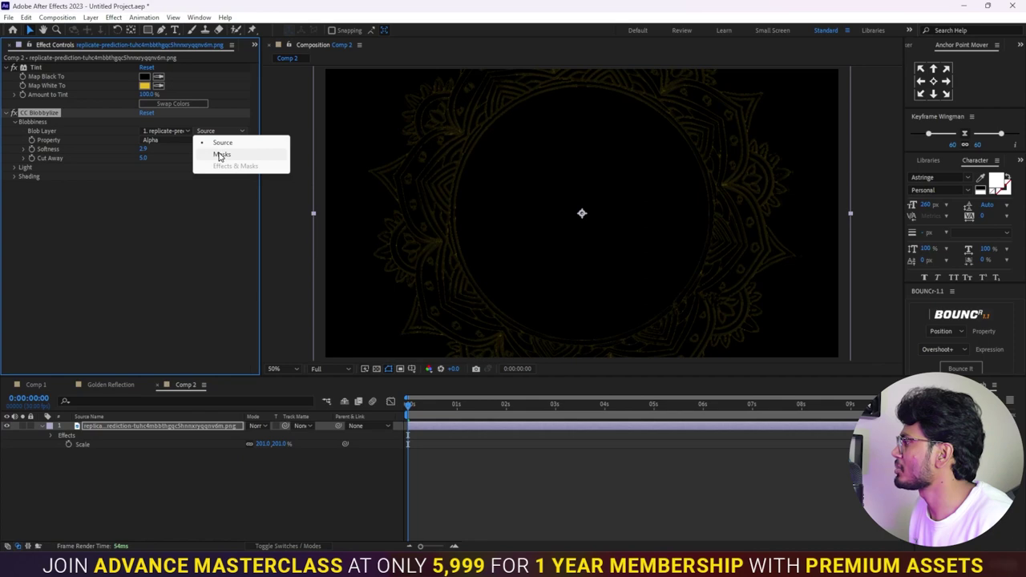
{"action": "left_click", "coordinate": [221, 156]}
{"action": "left_click", "coordinate": [190, 141]}
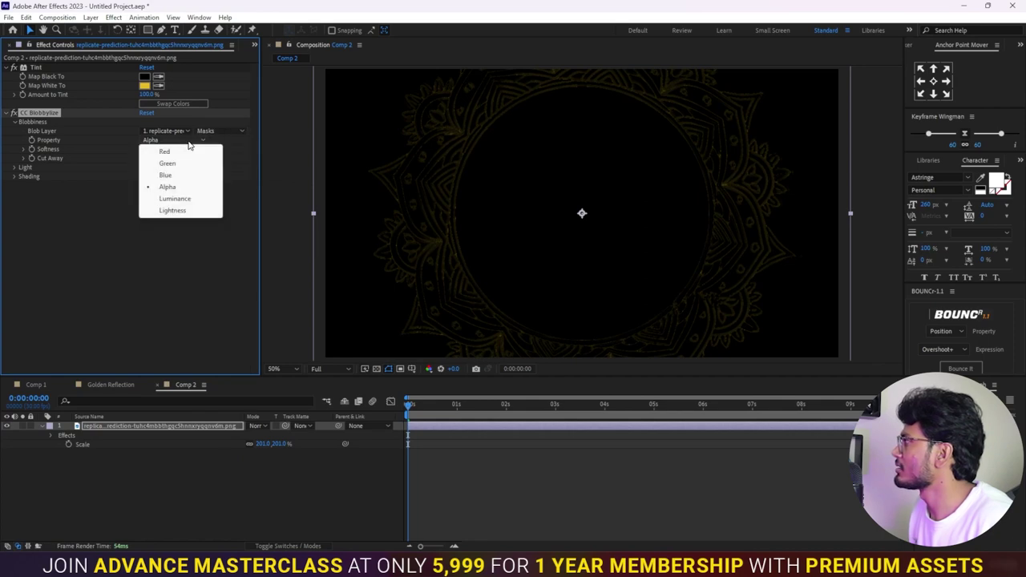
{"action": "left_click", "coordinate": [219, 254]}
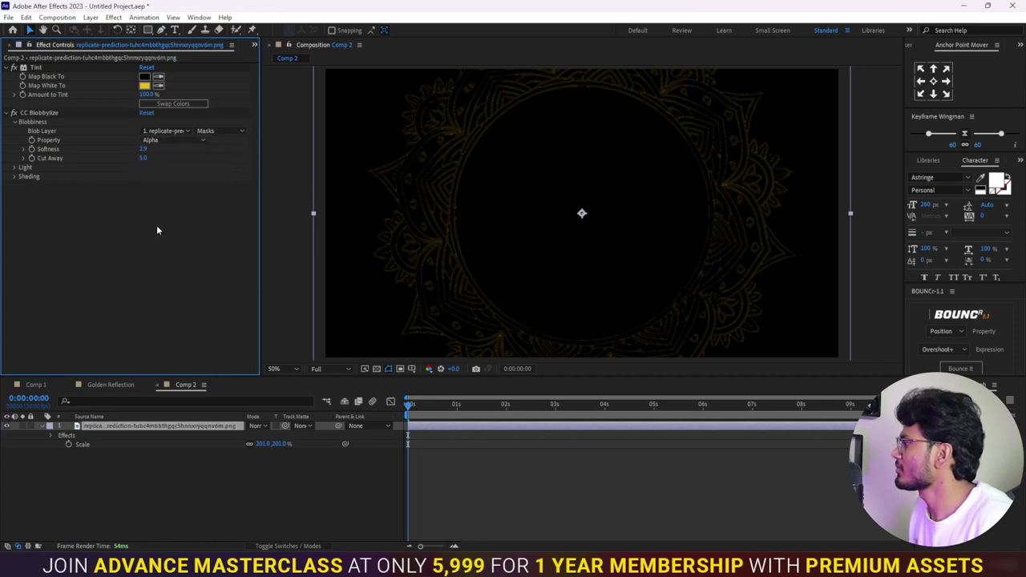
{"action": "left_click", "coordinate": [483, 491]}
{"action": "left_click_drag", "start_coordinate": [429, 409], "coordinate": [461, 412]}
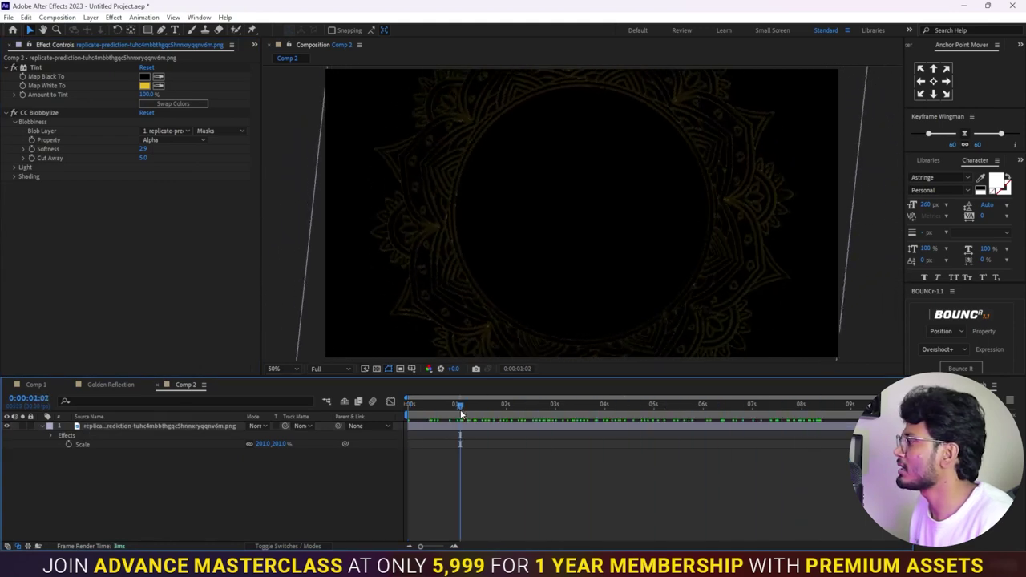
Change the mandala's Tint white mapping to a slightly deeper gold.
{"action": "left_click", "coordinate": [464, 432]}
{"action": "left_click", "coordinate": [145, 86]}
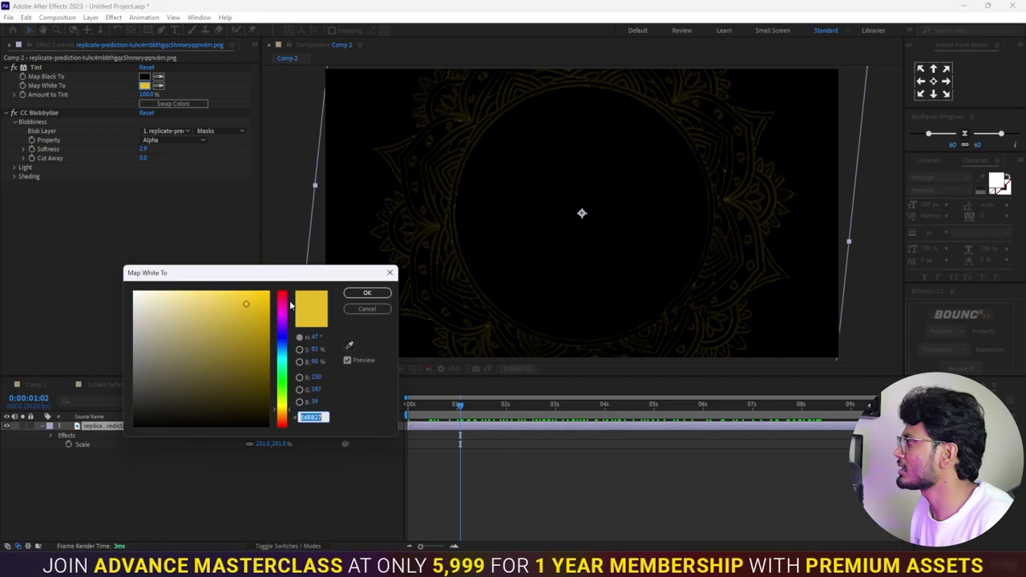
{"action": "left_click_drag", "start_coordinate": [245, 303], "coordinate": [244, 306]}
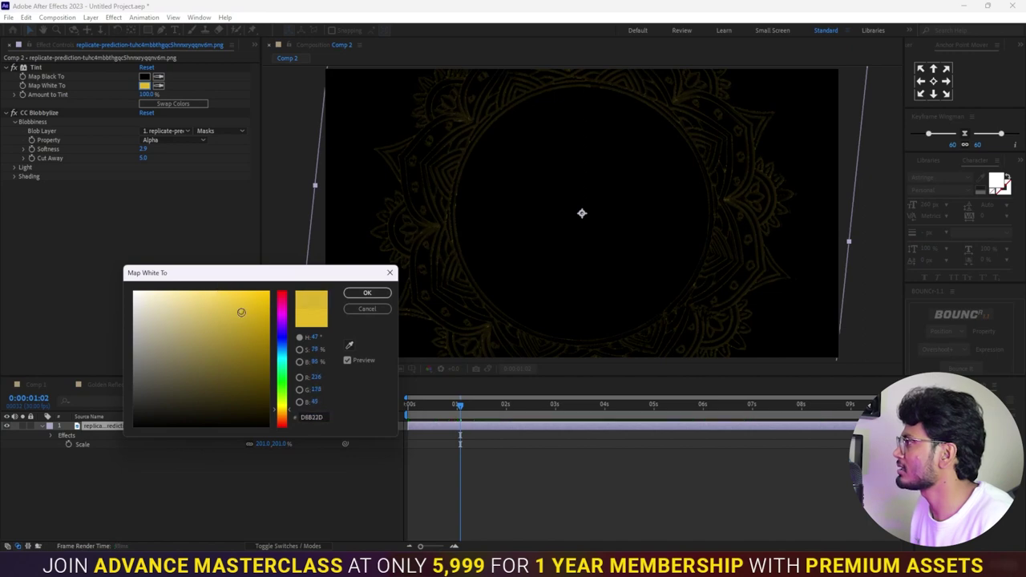
{"action": "left_click", "coordinate": [365, 295]}
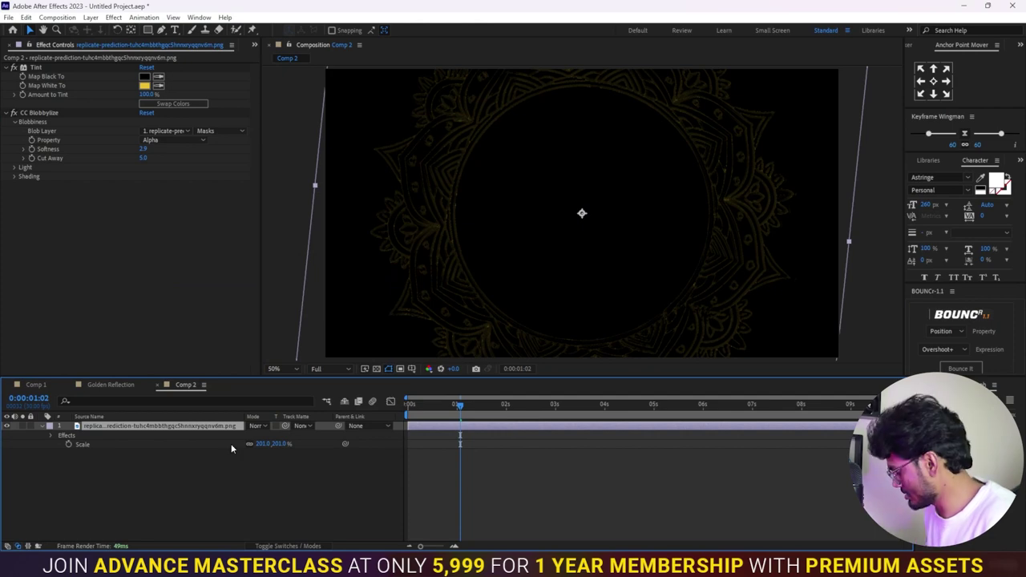
Enlarge the mandala's Scale from 200% to 214%.
{"action": "key", "text": "u"}
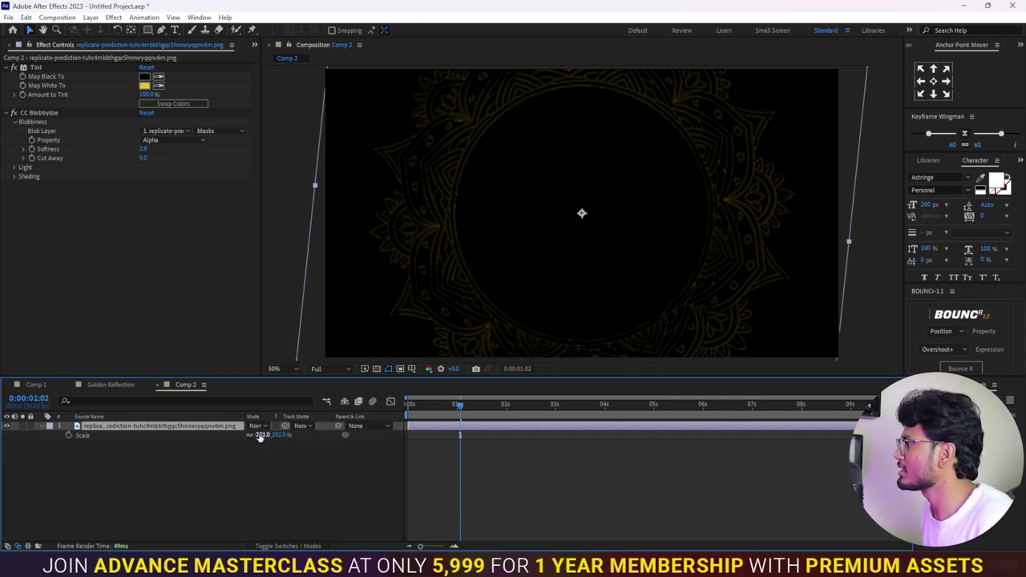
{"action": "left_click_drag", "start_coordinate": [259, 437], "coordinate": [525, 499]}
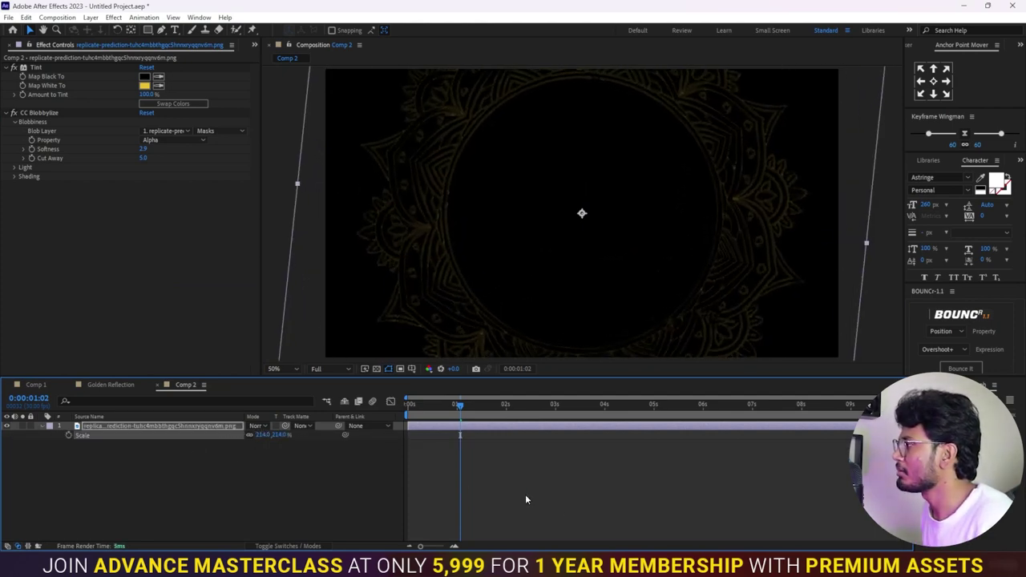
{"action": "left_click", "coordinate": [525, 494]}
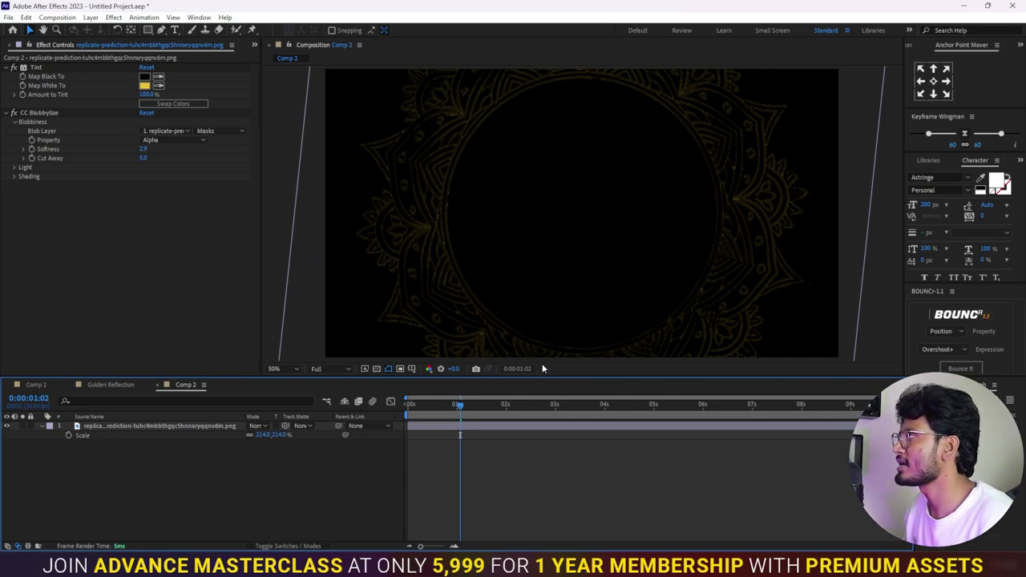
{"action": "left_click", "coordinate": [468, 430]}
{"action": "key", "text": "ctrl+space"}
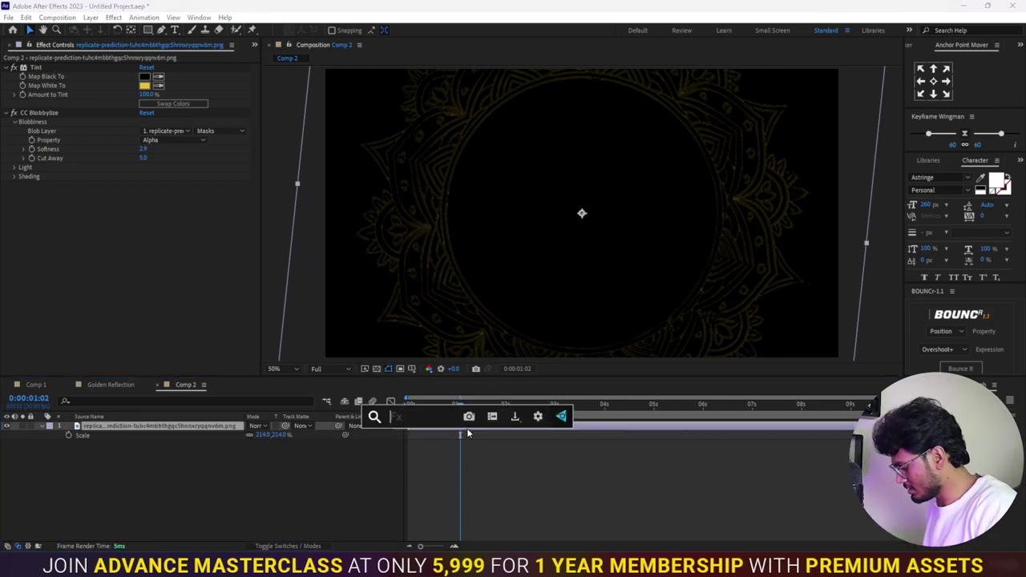
Add a Curves effect to the mandala with the curve bent upward to brighten it.
{"action": "type", "text": "cur"}
{"action": "key", "text": "Return"}
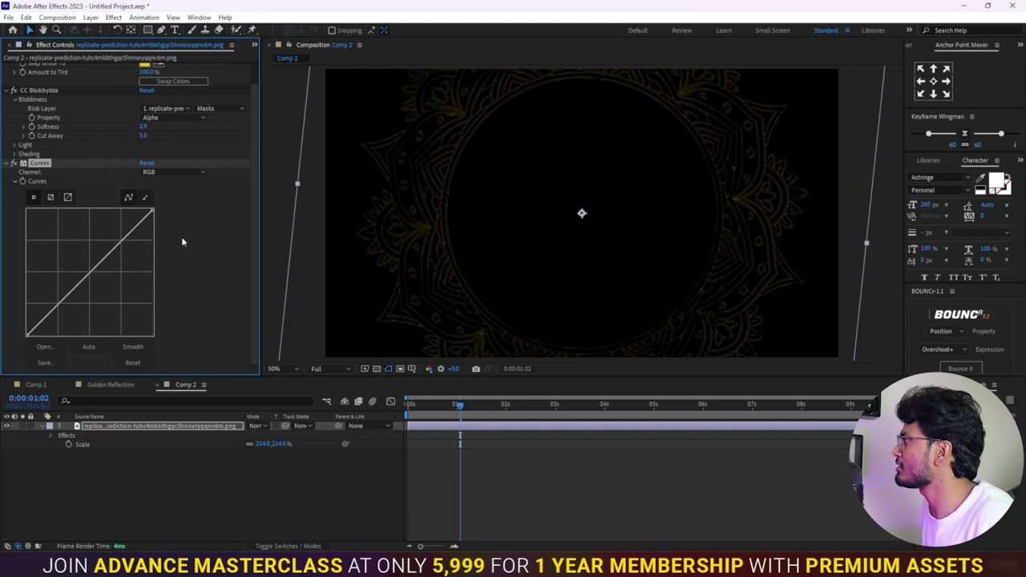
{"action": "left_click_drag", "start_coordinate": [117, 251], "coordinate": [93, 231]}
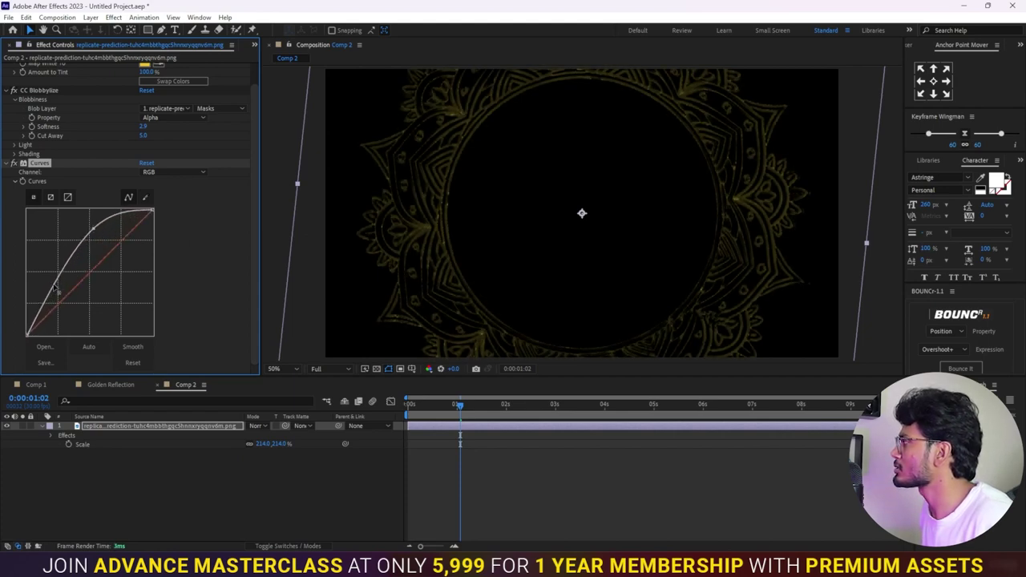
{"action": "left_click_drag", "start_coordinate": [55, 287], "coordinate": [57, 290]}
Set CC Blobbylize Softness to 0.3 and Cut Away to 9.0, then preview from the start.
{"action": "scroll", "coordinate": [195, 278], "scroll_direction": "up", "scroll_amount": 2}
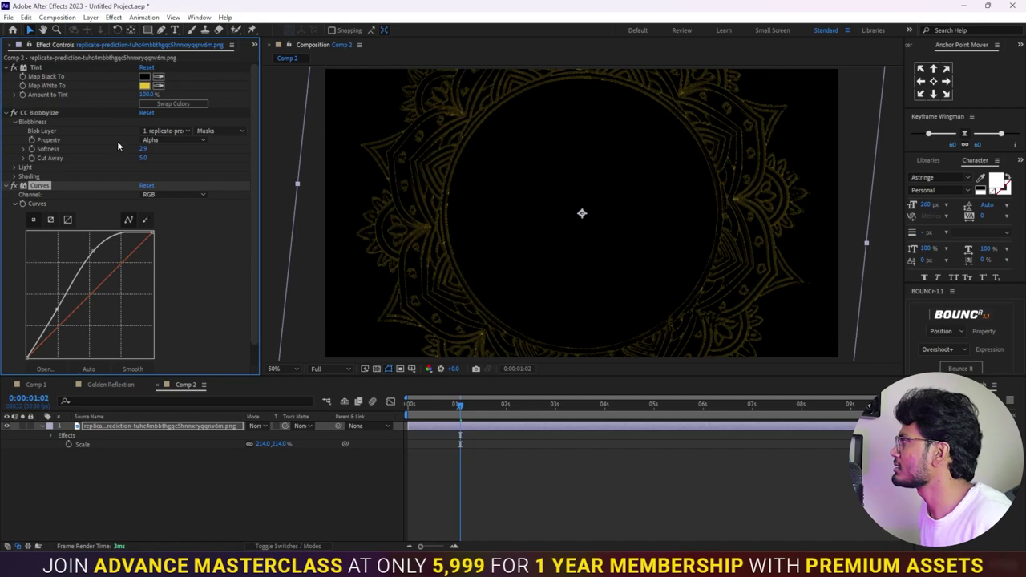
{"action": "left_click", "coordinate": [59, 113]}
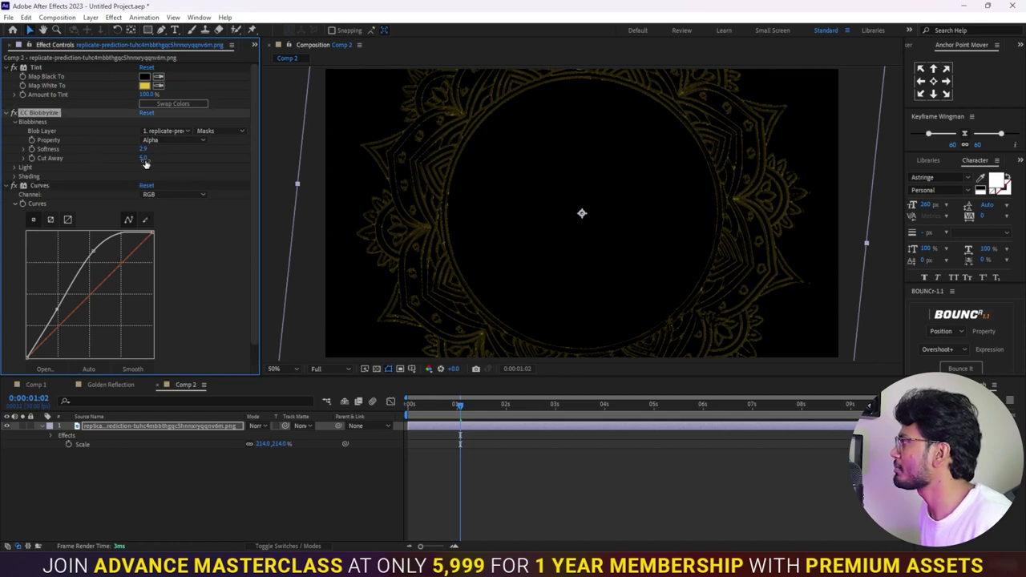
{"action": "left_click_drag", "start_coordinate": [136, 149], "coordinate": [119, 151]}
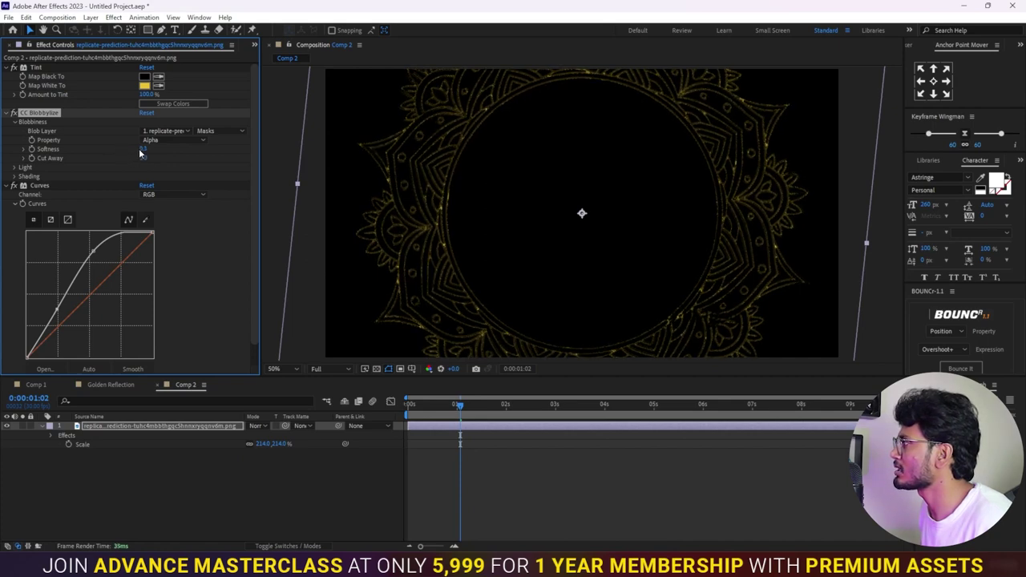
{"action": "left_click_drag", "start_coordinate": [144, 158], "coordinate": [101, 161]}
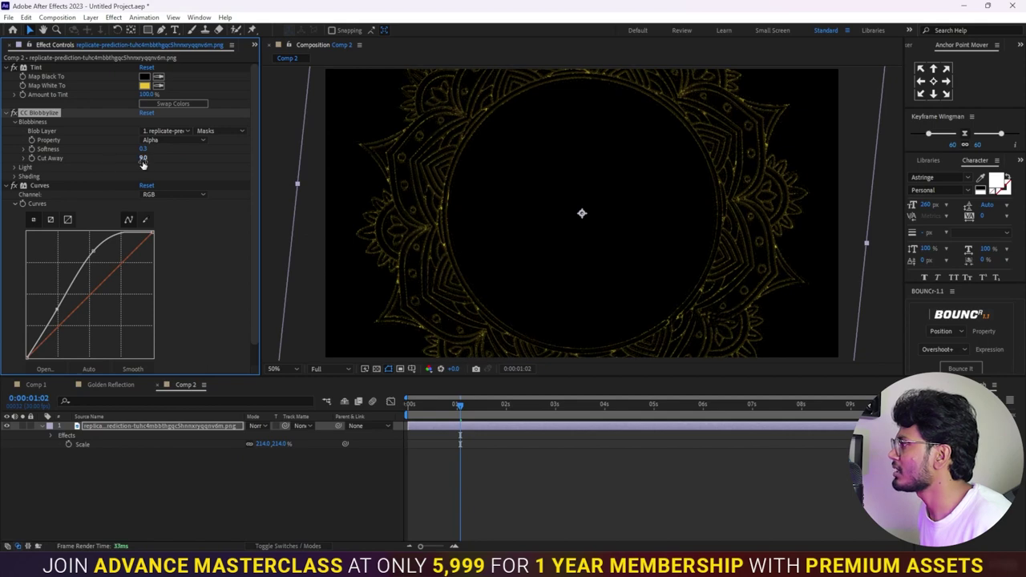
{"action": "left_click", "coordinate": [565, 411]}
{"action": "key", "text": "space"}
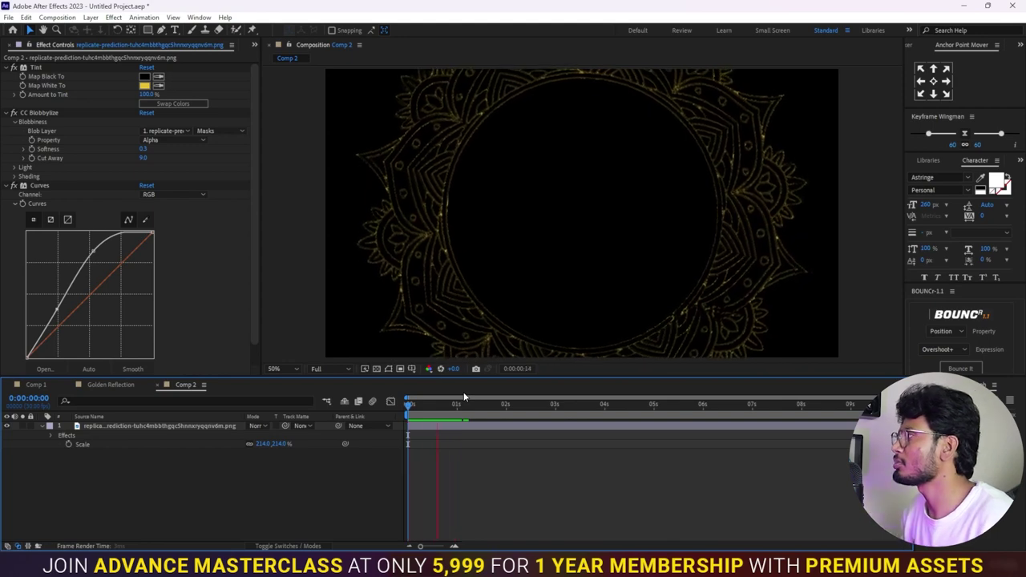
Scrub through the mandala animation's later frames and show the Project panel's list of comps and footage.
{"action": "left_click_drag", "start_coordinate": [460, 411], "coordinate": [899, 415]}
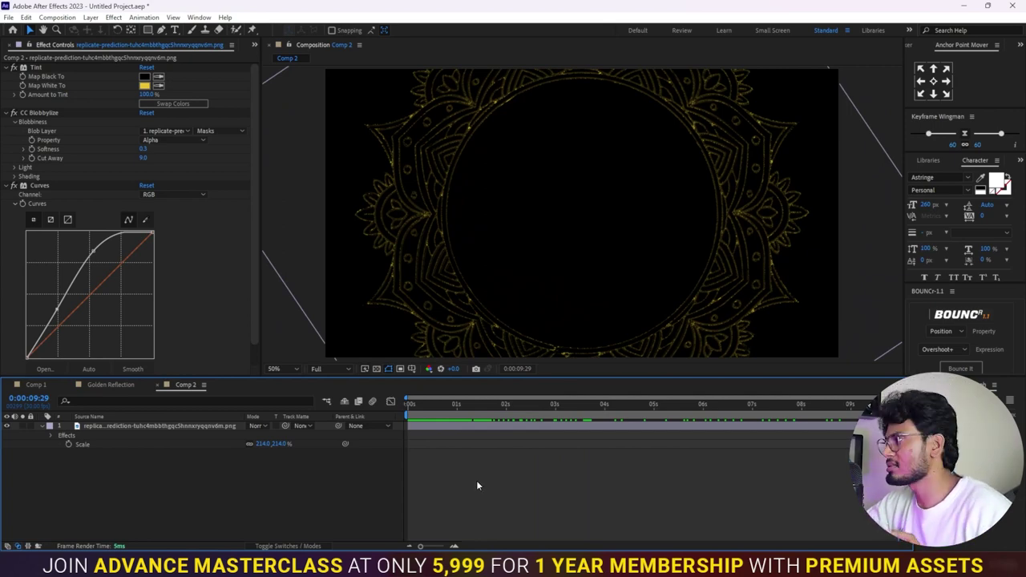
{"action": "left_click", "coordinate": [255, 45]}
{"action": "left_click", "coordinate": [336, 76]}
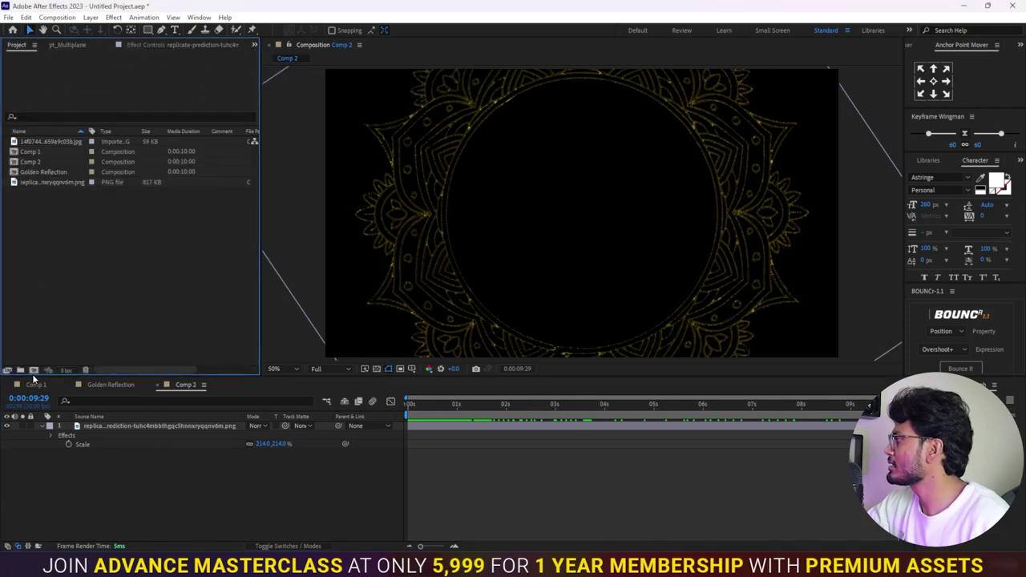
{"action": "left_click", "coordinate": [33, 370]}
Create Comp 3 and add Comp 2 and Comp 1 to it as layers.
{"action": "left_click", "coordinate": [672, 369]}
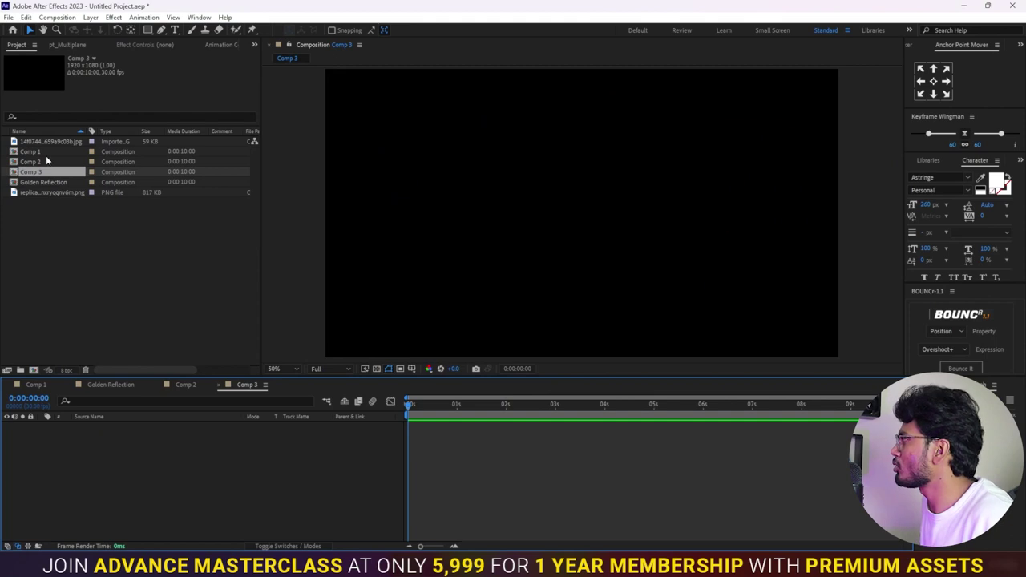
{"action": "left_click", "coordinate": [36, 163]}
{"action": "left_click", "coordinate": [35, 153], "text": "ctrl"}
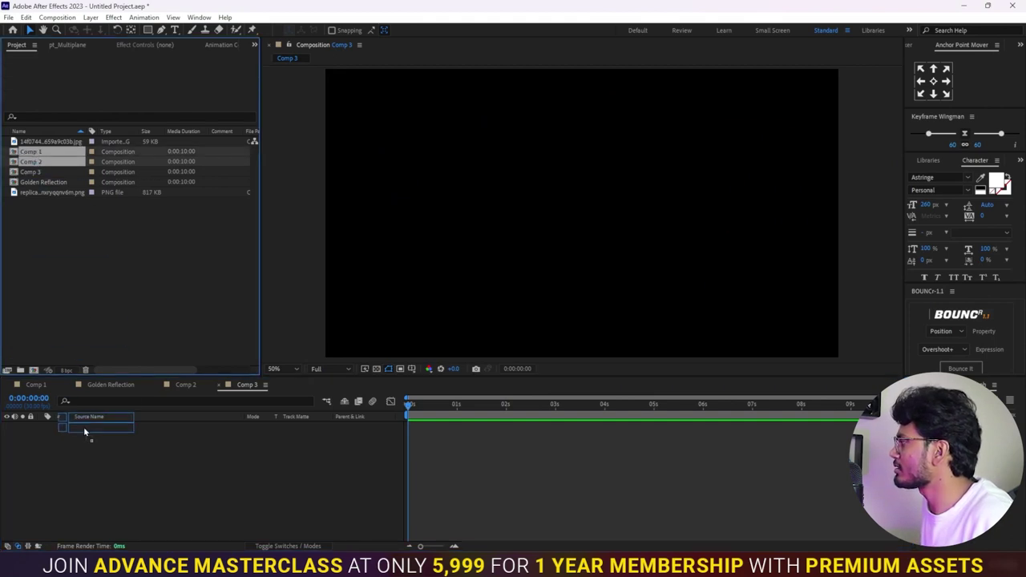
{"action": "left_click_drag", "start_coordinate": [35, 160], "coordinate": [144, 461]}
Scale the Comp 1 gold title layer down to 69%.
{"action": "left_click", "coordinate": [109, 437]}
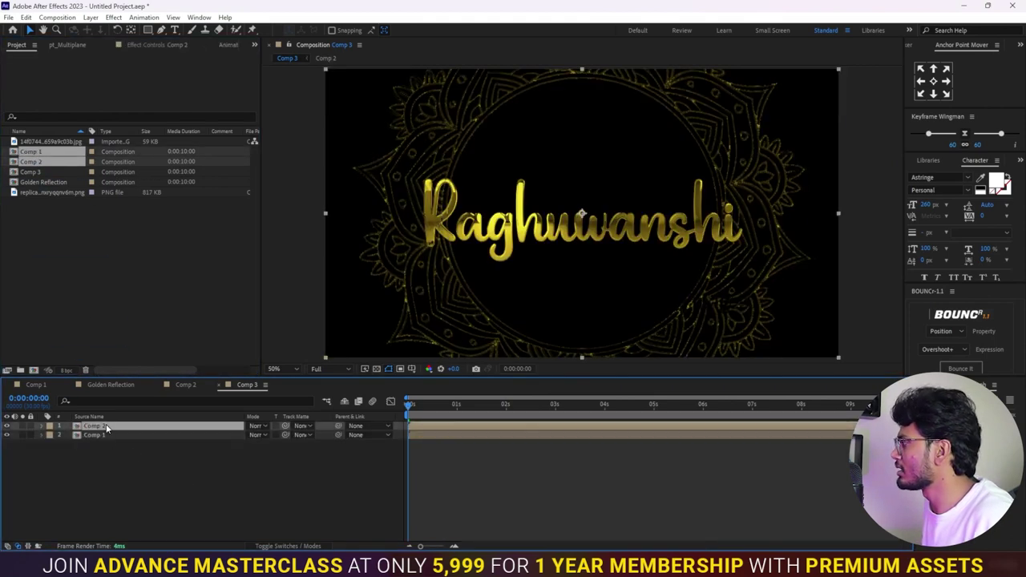
{"action": "key", "text": "s"}
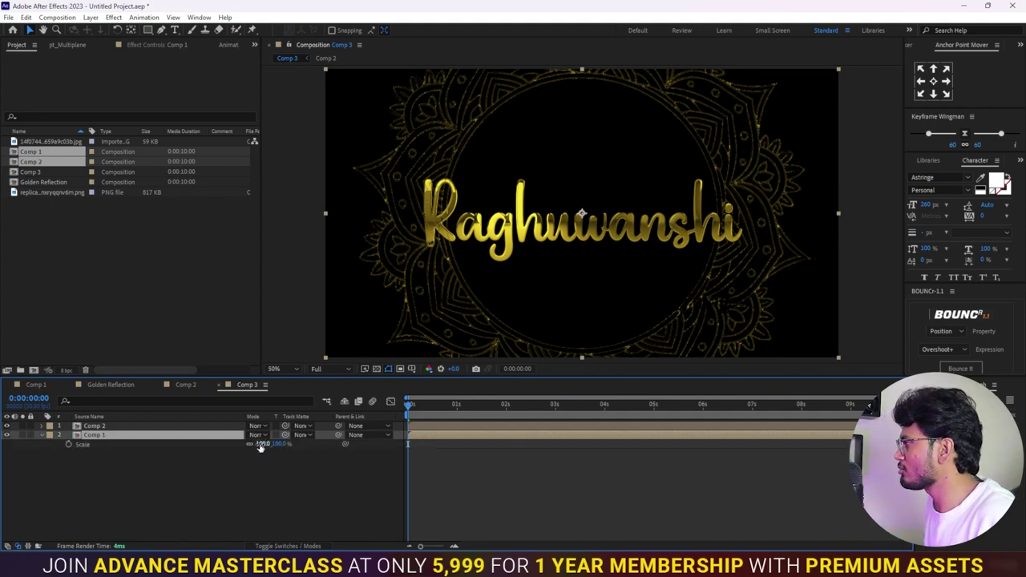
{"action": "left_click_drag", "start_coordinate": [261, 444], "coordinate": [234, 446]}
Deselect the title layer, then play and stop a preview of the combined ring-and-title animation.
{"action": "left_click", "coordinate": [509, 506]}
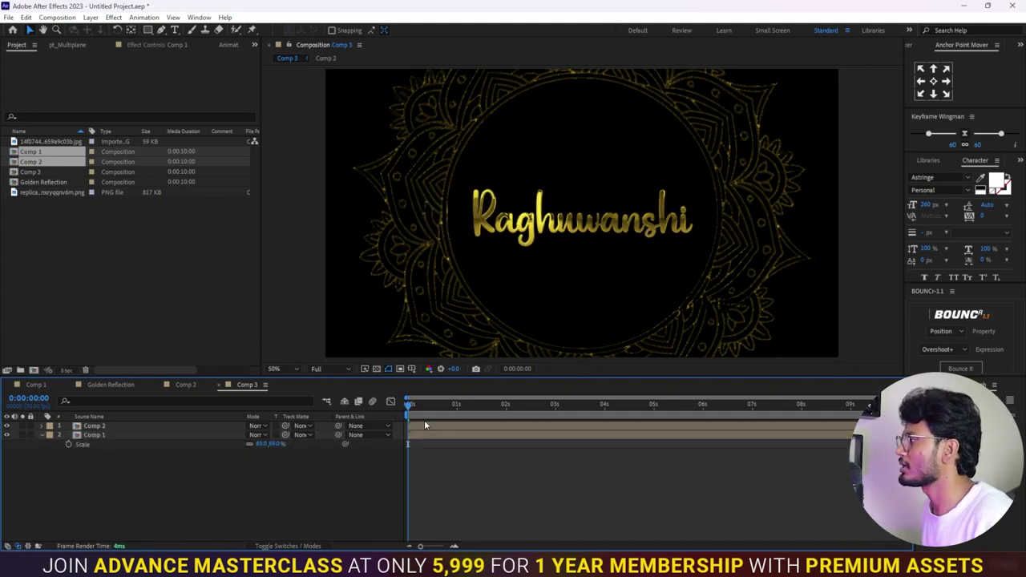
{"action": "key", "text": "space"}
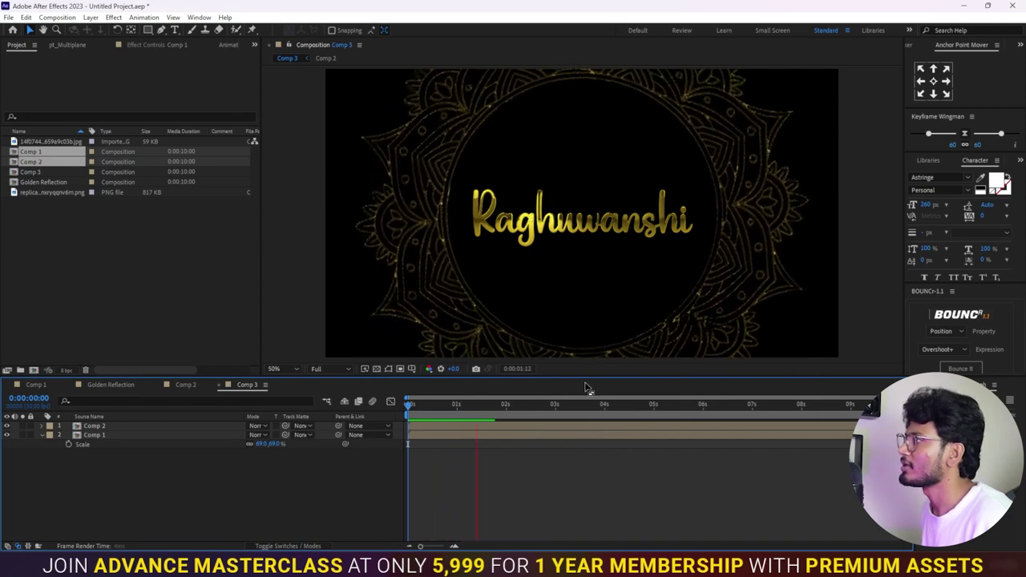
{"action": "key", "text": "space"}
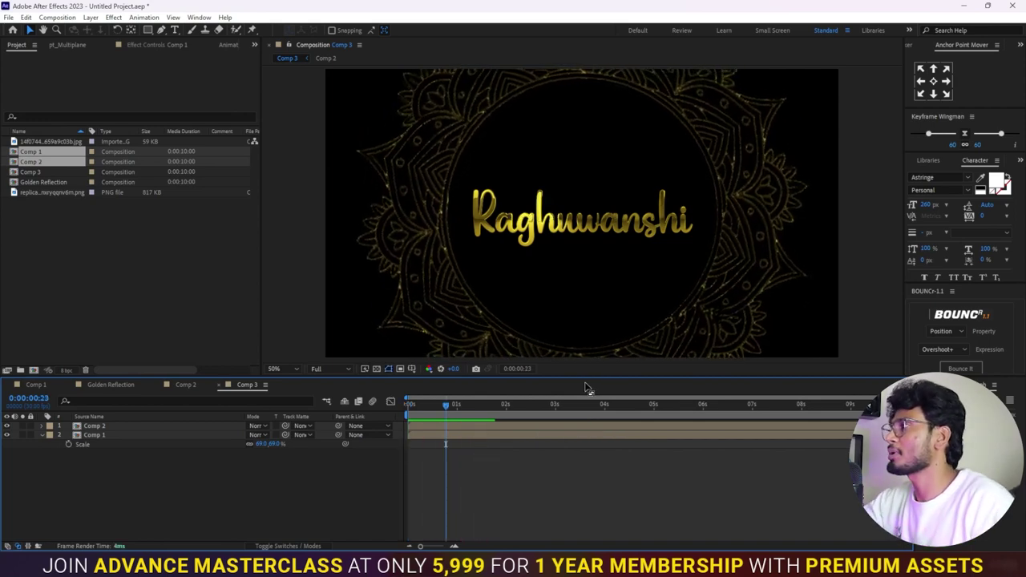